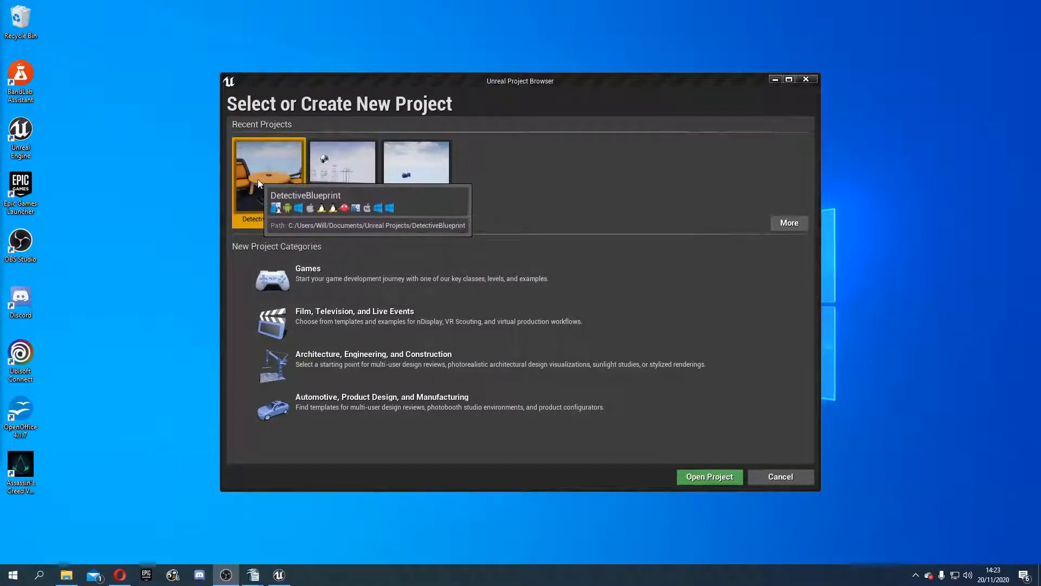
left_click(316, 278)
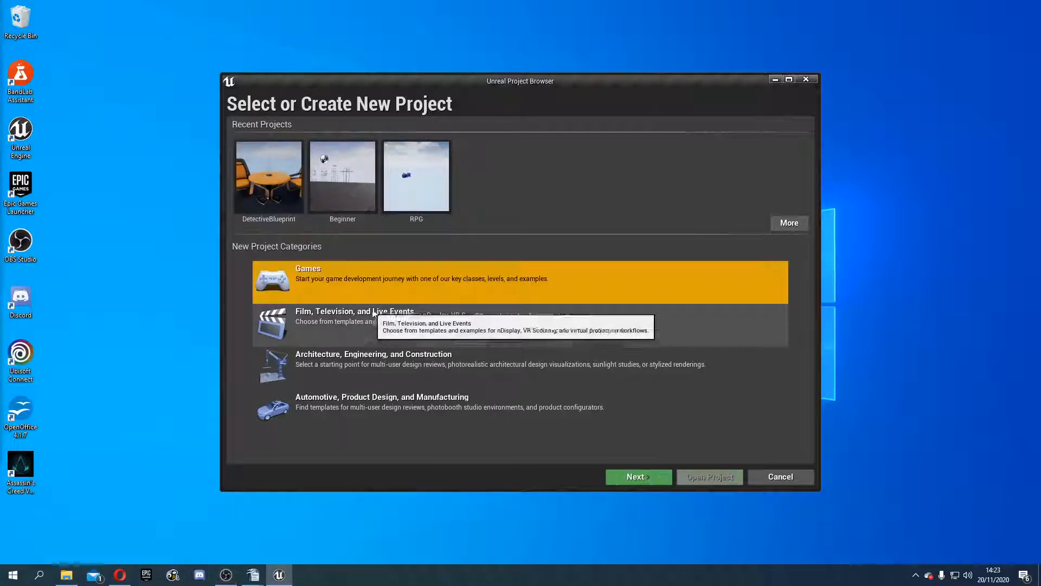
left_click(634, 477)
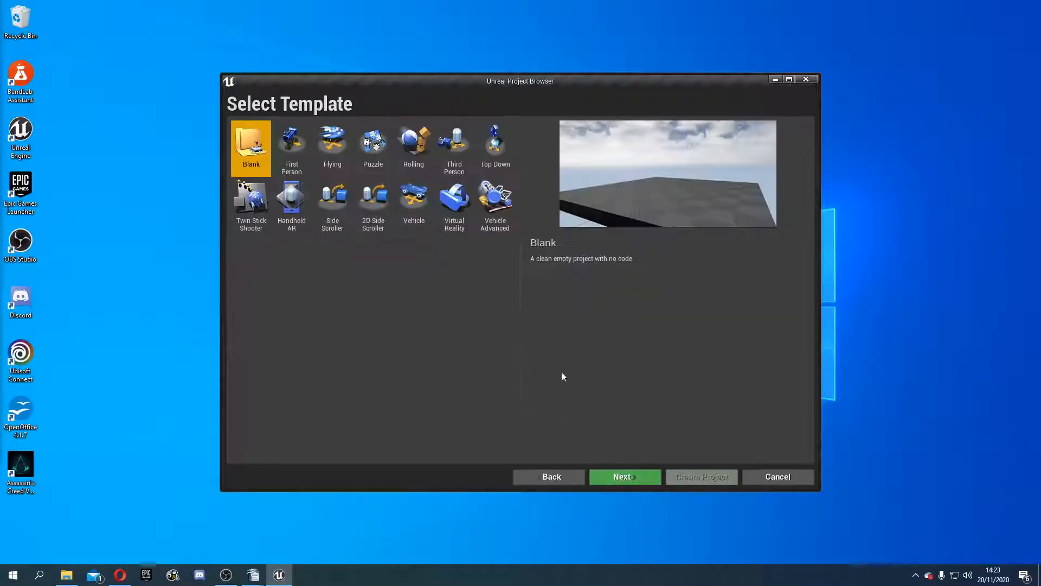
left_click(620, 480)
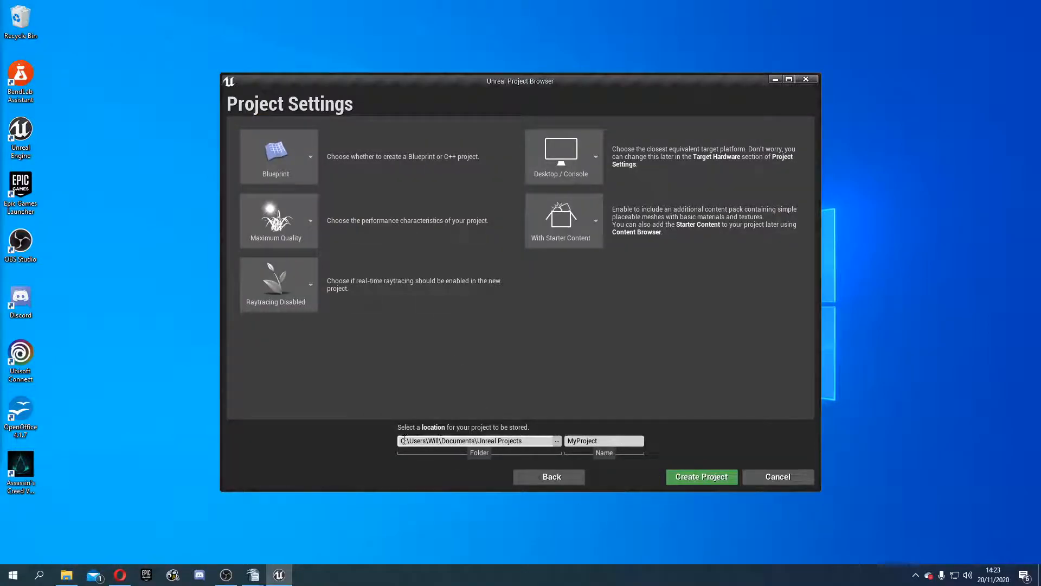
left_click(586, 226)
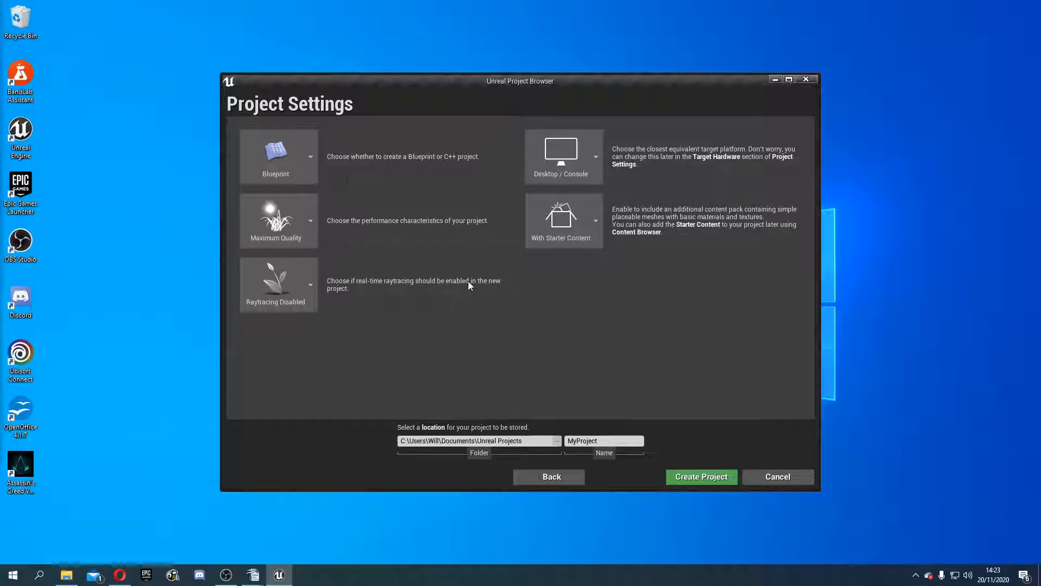
left_click(558, 477)
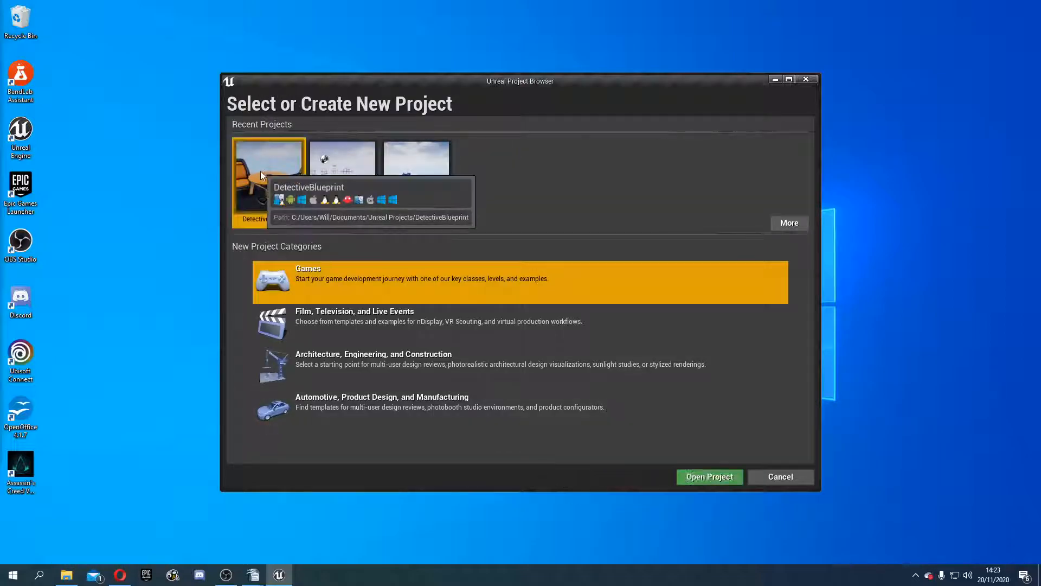
- Open the DetectiveBlueprint project and bring up the keyboard and mouse input nodes in the CBP_MyPlayer event graph
double_click(261, 174)
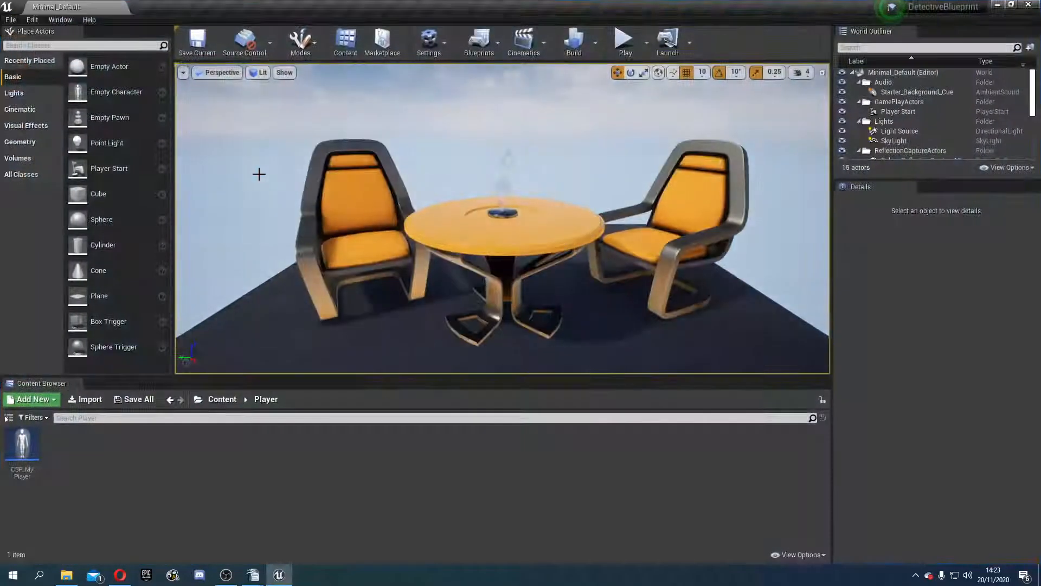
double_click(34, 451)
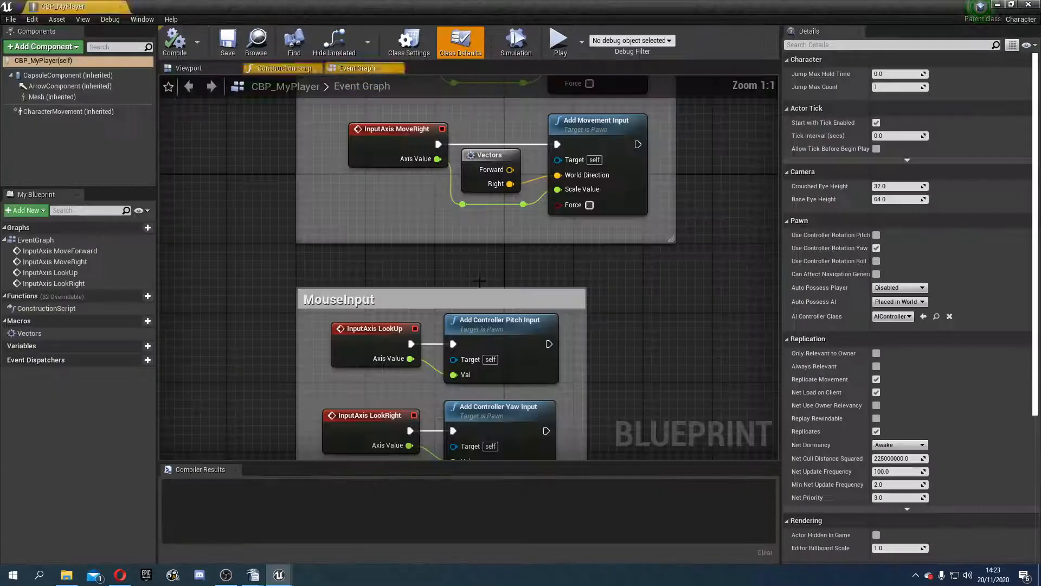
scroll(496, 270, "down", 3)
right_click_drag(517, 272, 511, 334)
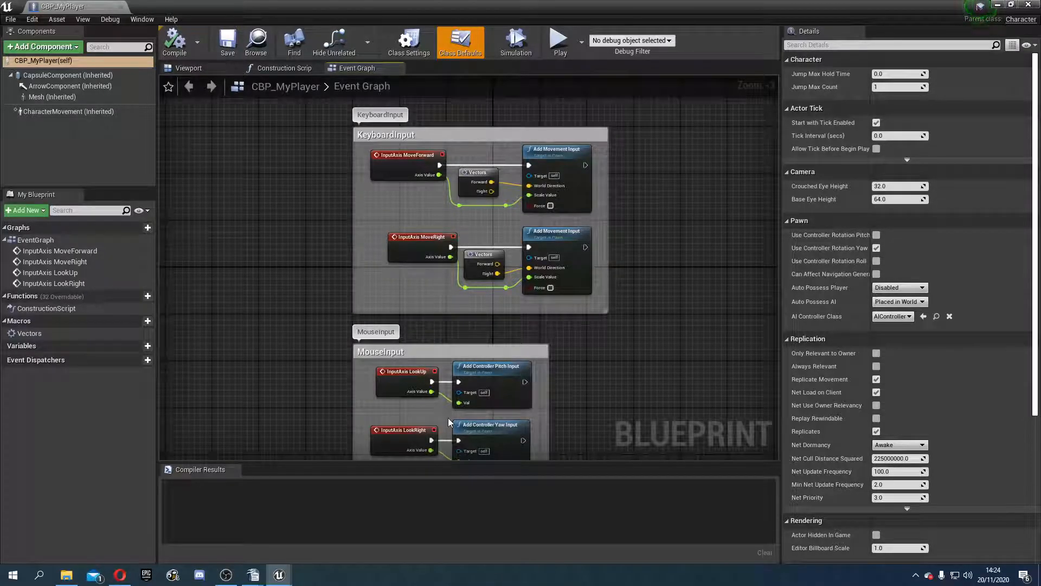
- Compile the CBP_MyPlayer blueprint and close its editor
left_click(175, 41)
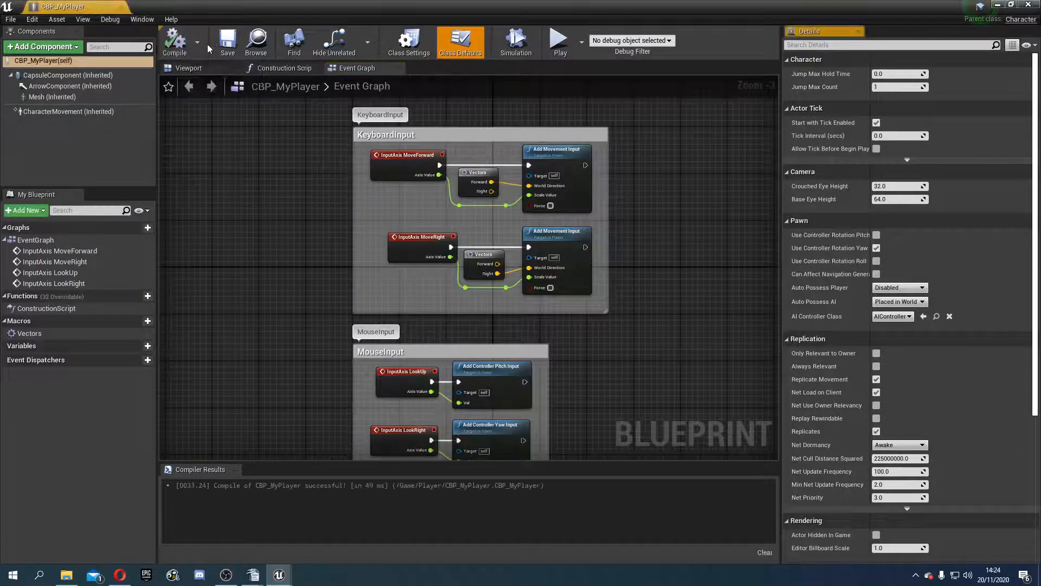
left_click(1033, 6)
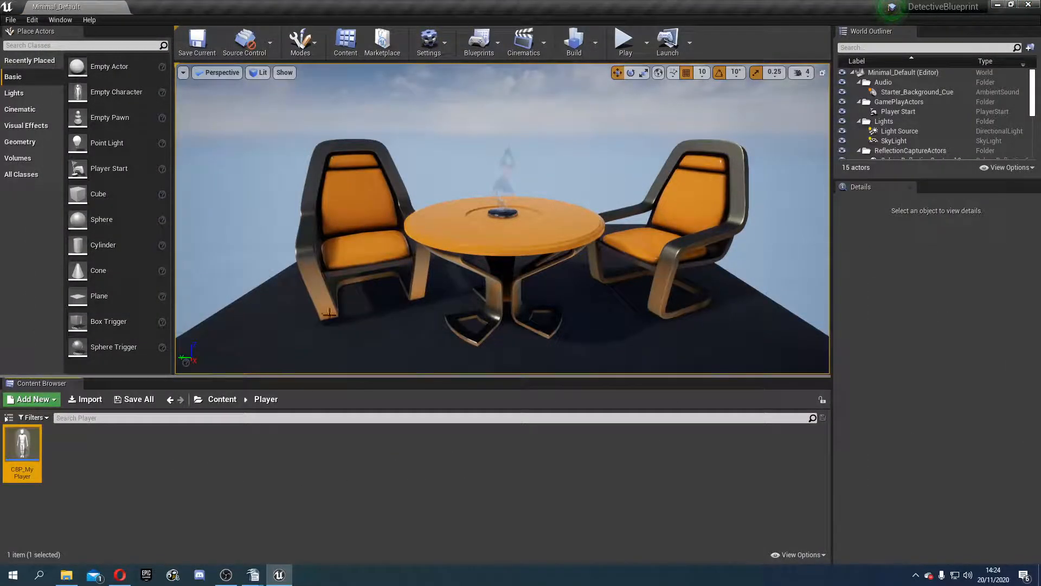
- Create a new level from the Empty Level template
left_click(16, 21)
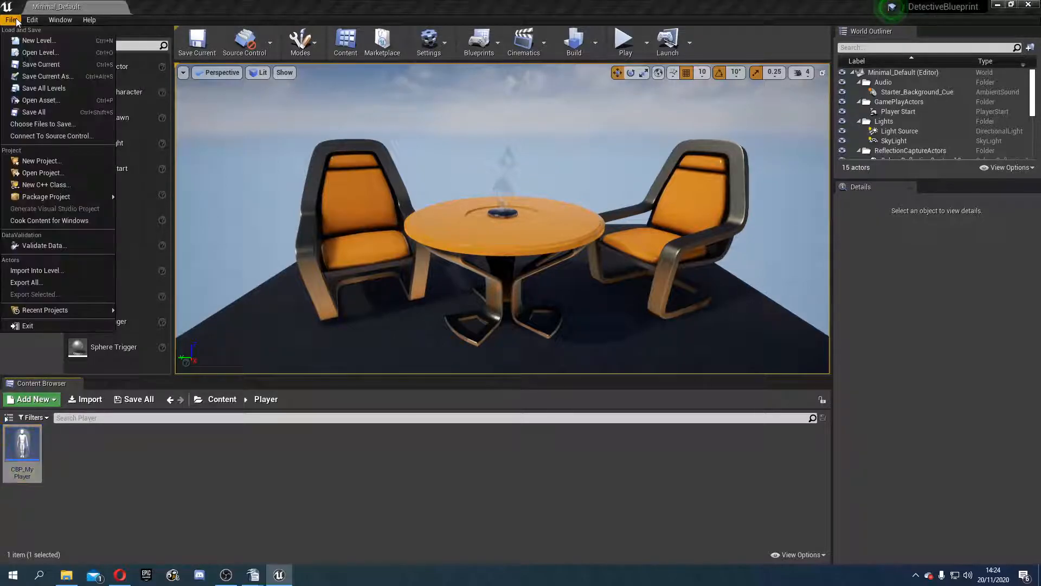
left_click(38, 40)
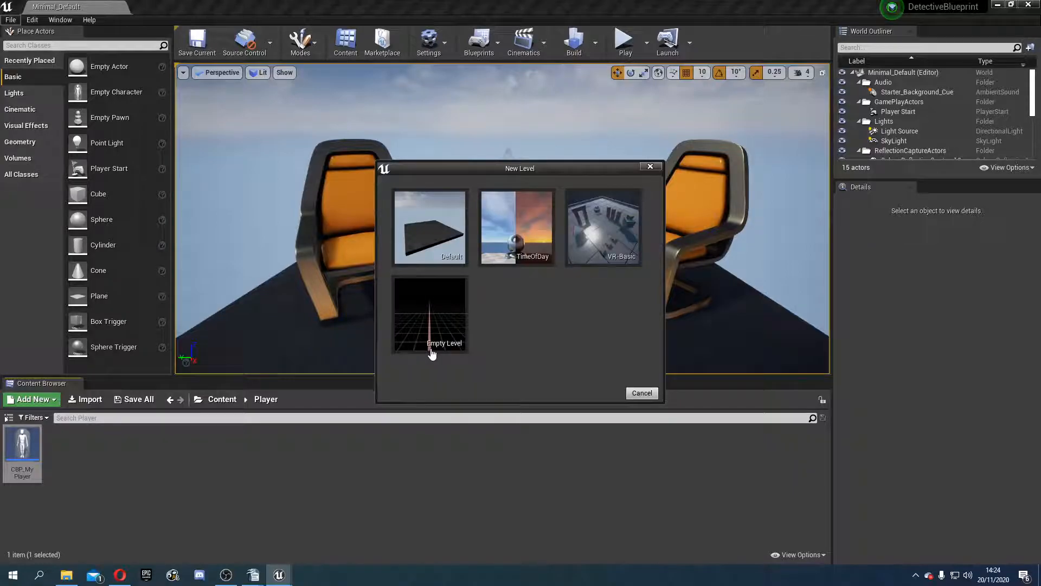
left_click(440, 331)
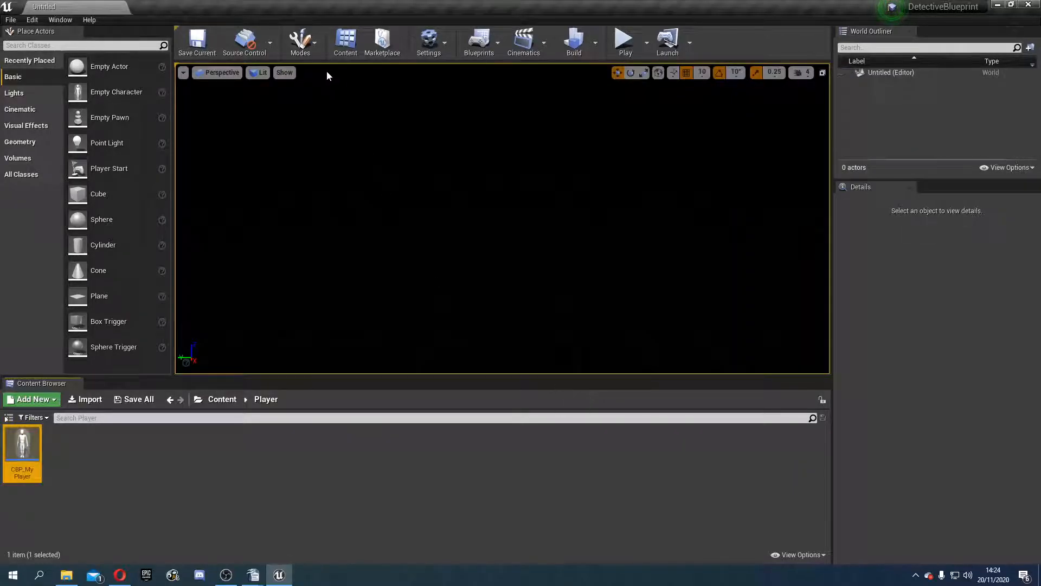
- Switch the viewport to Unlit and place an additive box geometry brush in the empty level
left_click(258, 74)
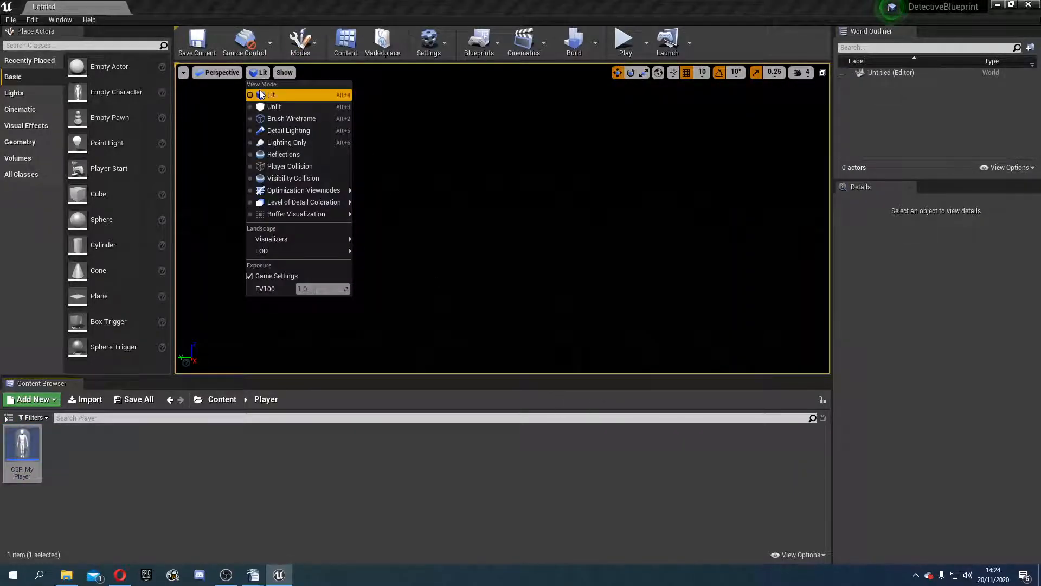
left_click(272, 107)
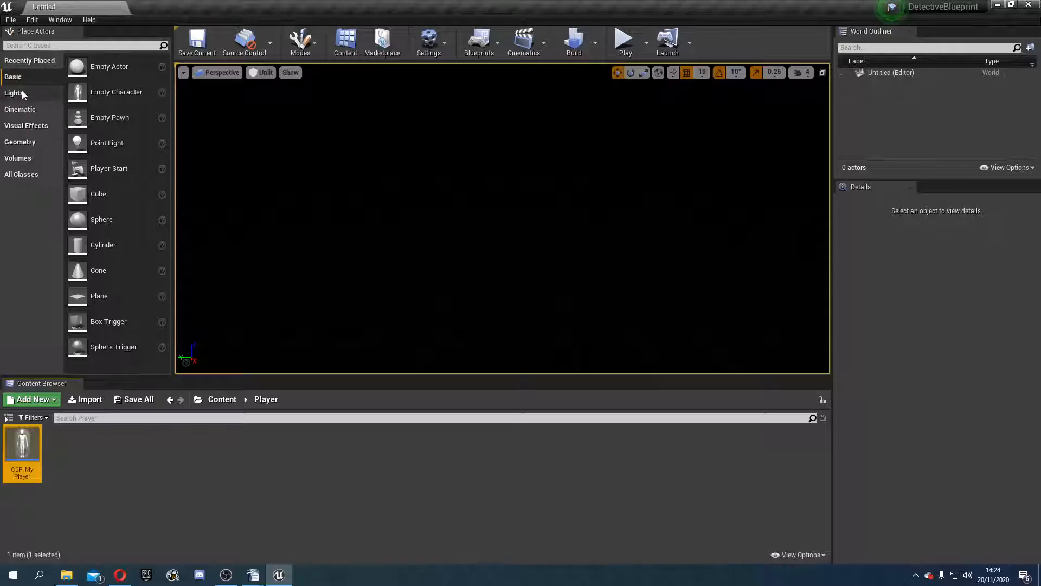
left_click(22, 142)
mouse_move(76, 65)
left_mouse_down()
mouse_move(365, 174)
mouse_move(523, 270)
left_mouse_up()
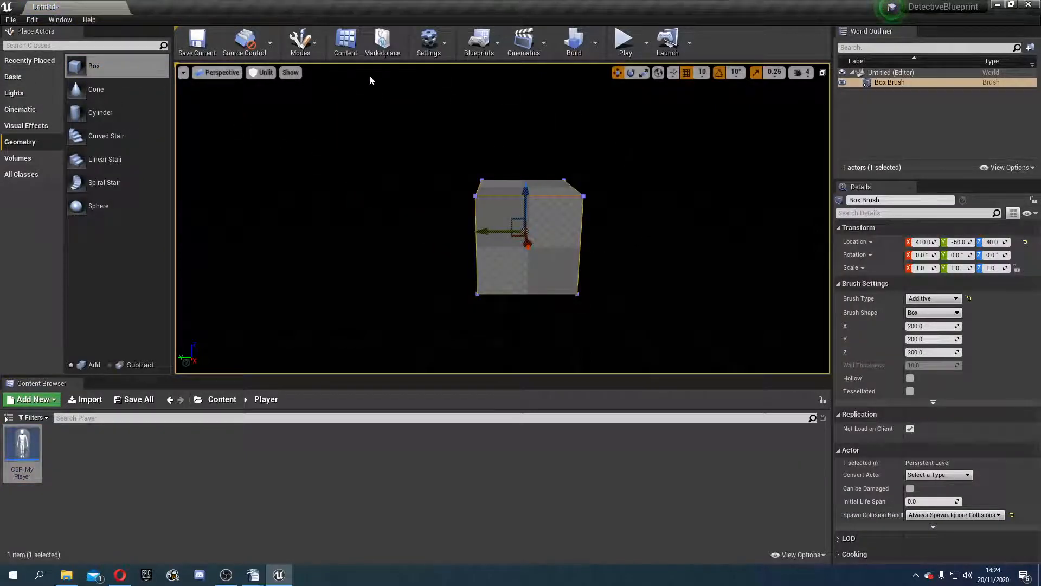
- Check how the box brush looks in Lit view, then return the viewport to Unlit
left_click(264, 73)
left_click(270, 95)
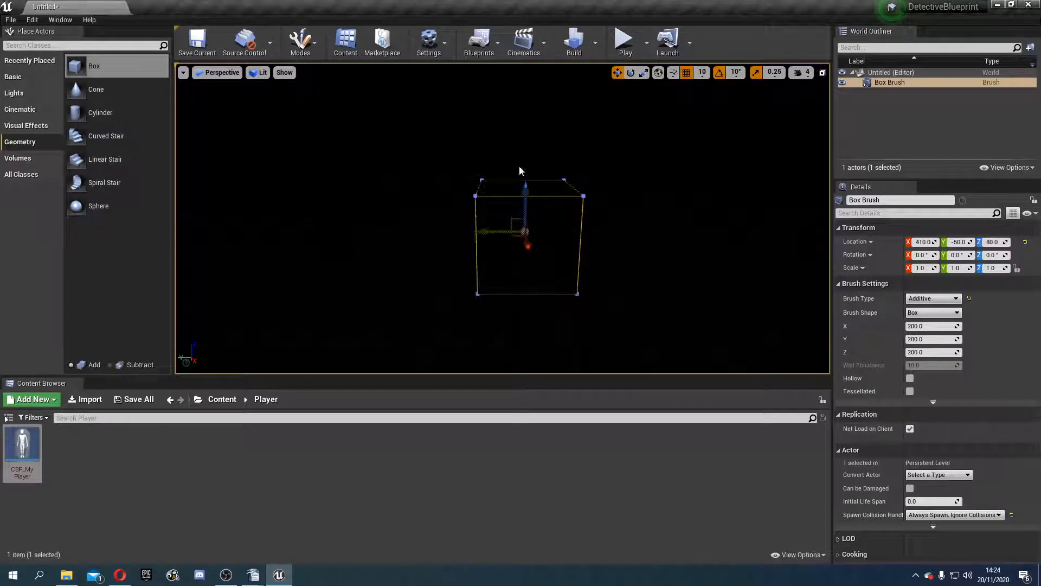
left_click(652, 248)
left_click(259, 72)
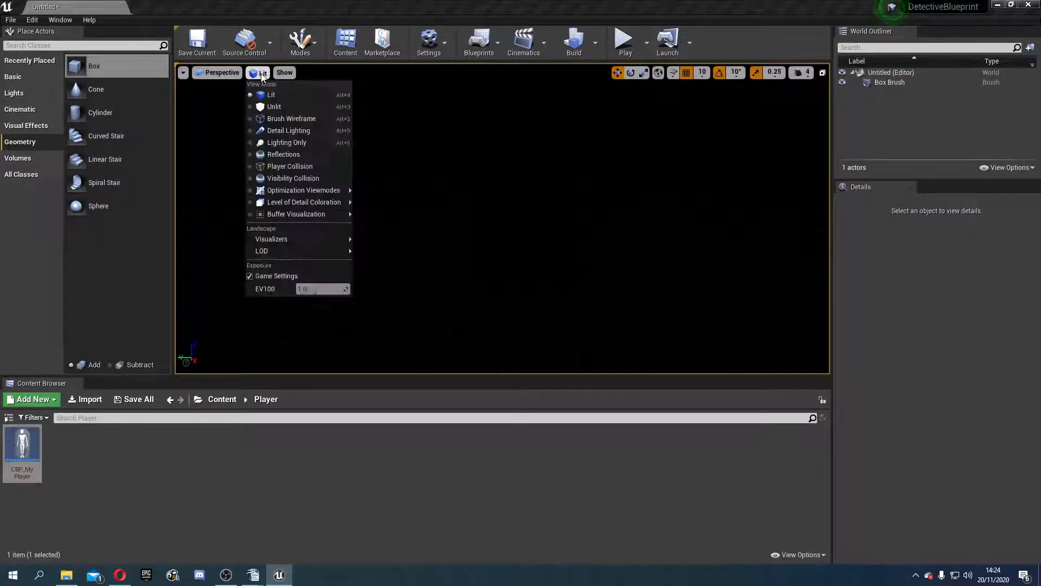
left_click(271, 104)
- Select the box brush and set its Z size to 50 in the brush settings
left_click(529, 242)
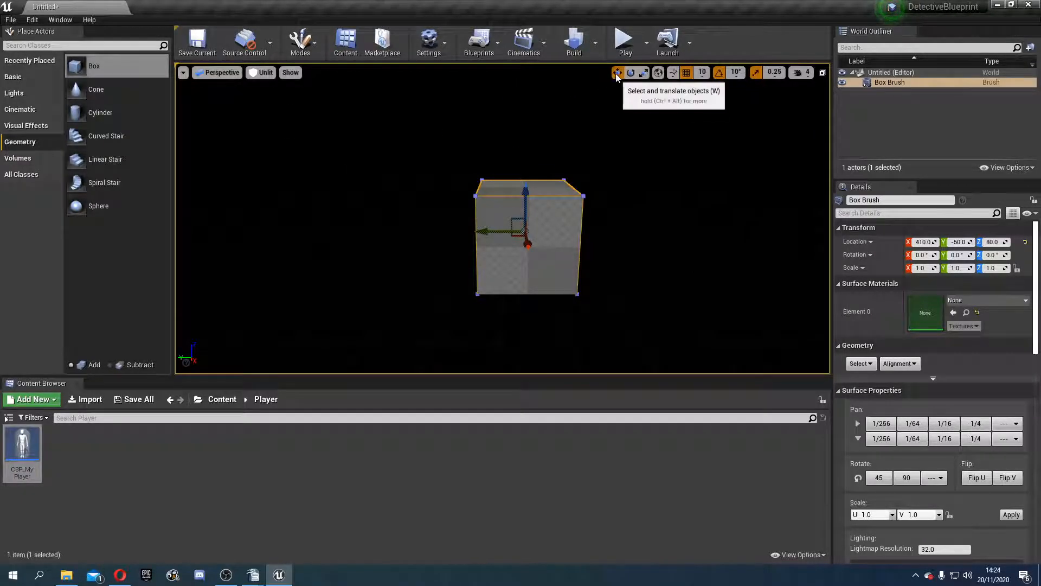
left_click(885, 82)
scroll(896, 353, "down", 15)
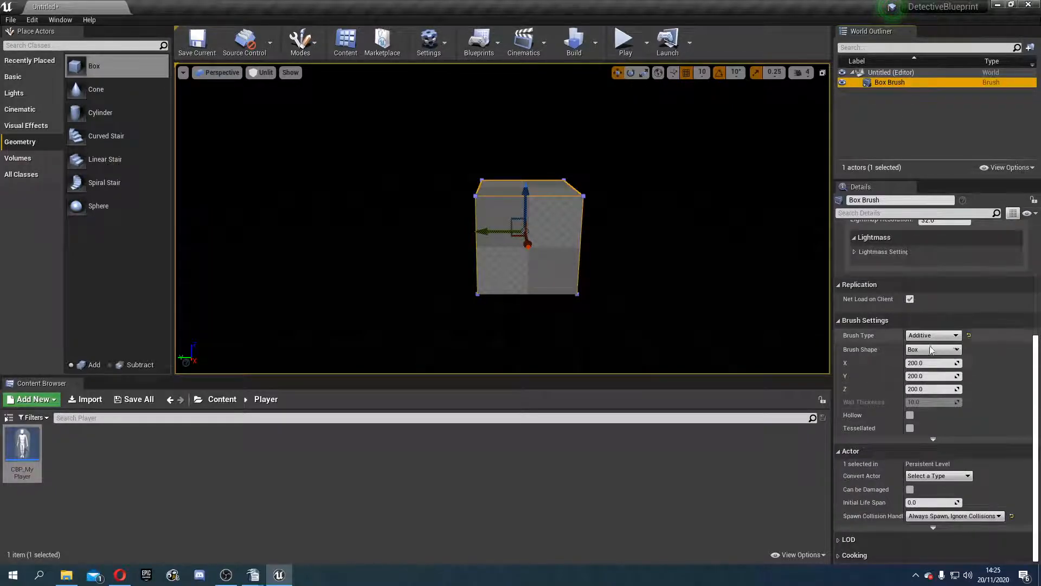
left_click(933, 389)
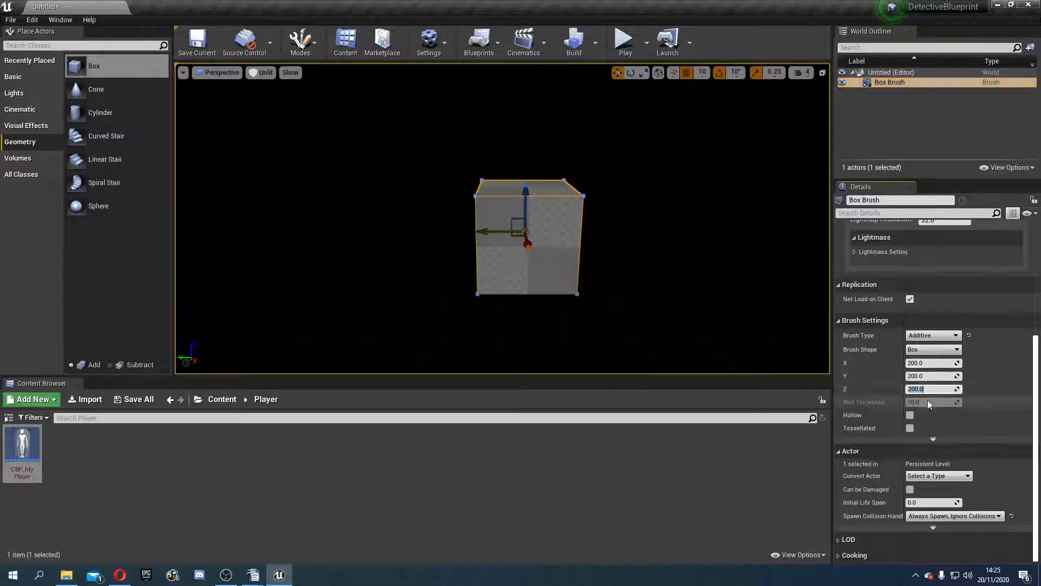
type("50")
key("Return")
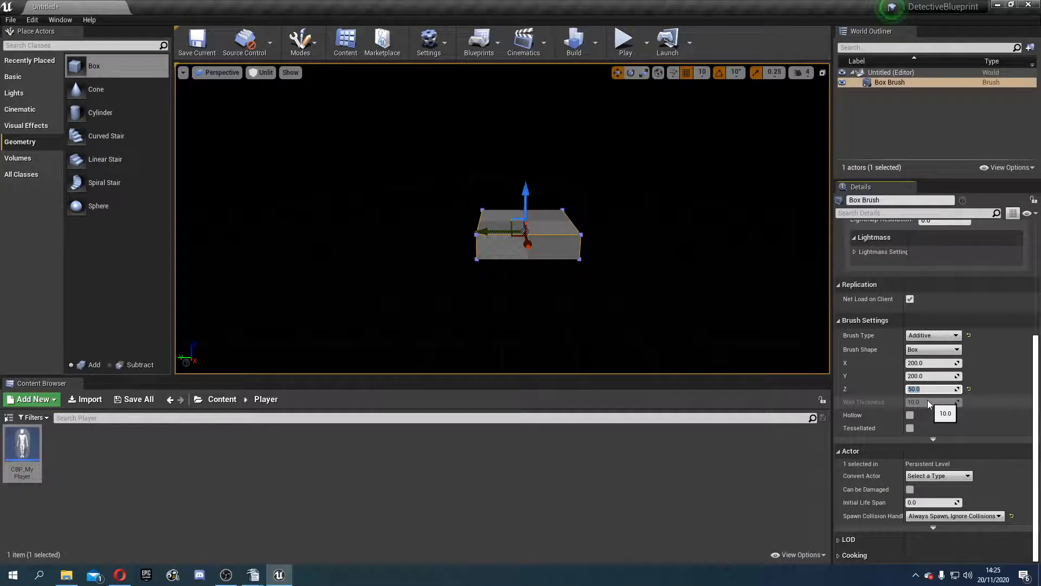
- Set both the Y and X sizes of the box brush to 1000 to form a floor
left_click(926, 374)
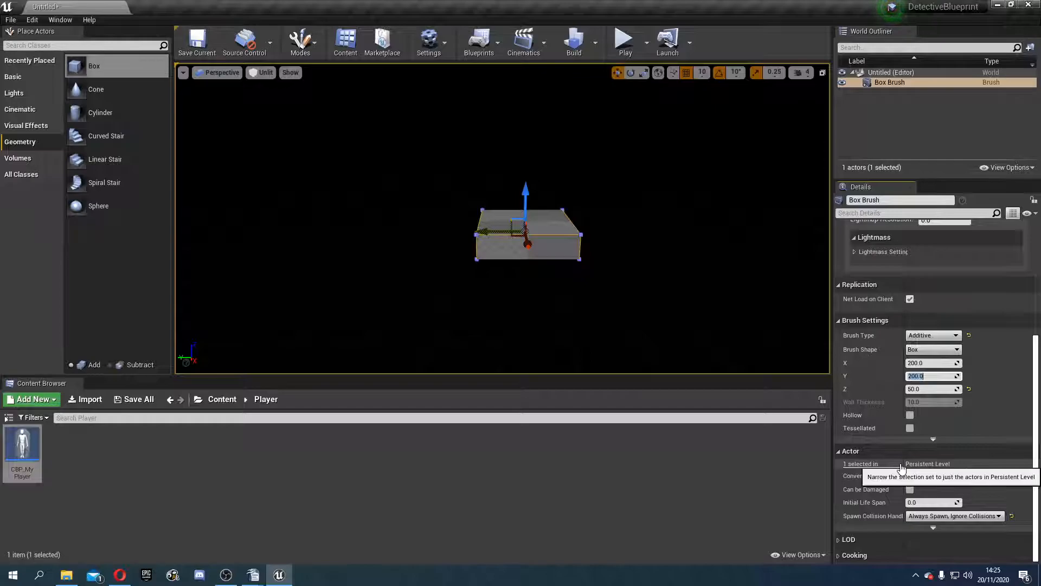
type("1000")
key("Tab")
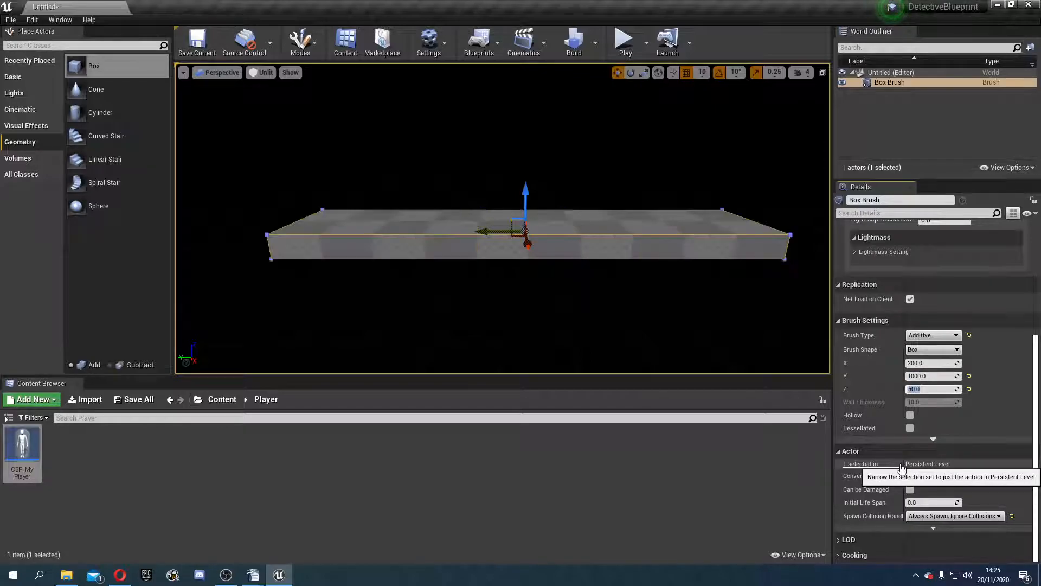
left_click(931, 364)
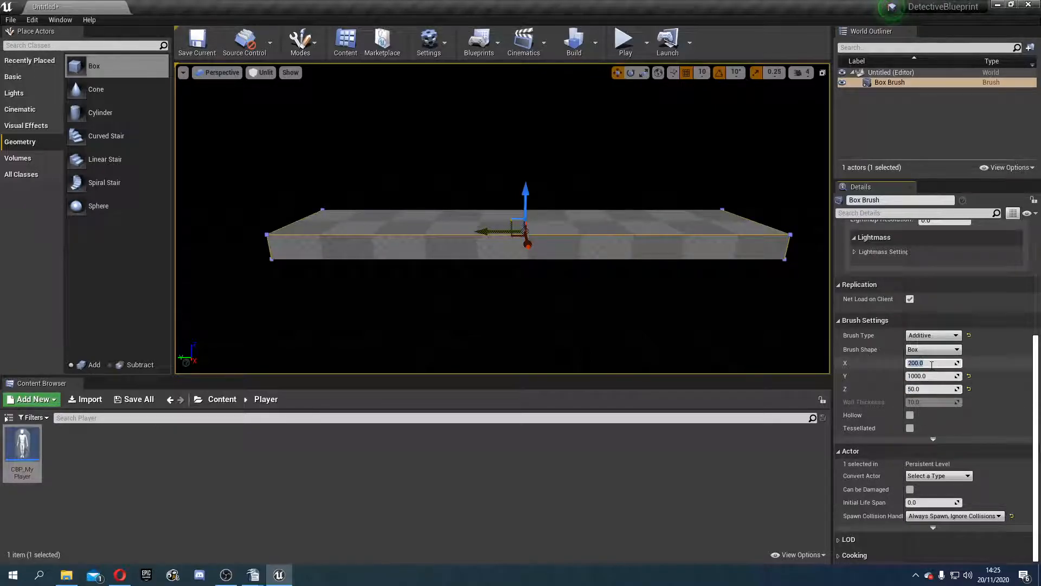
type("1000")
key("Return")
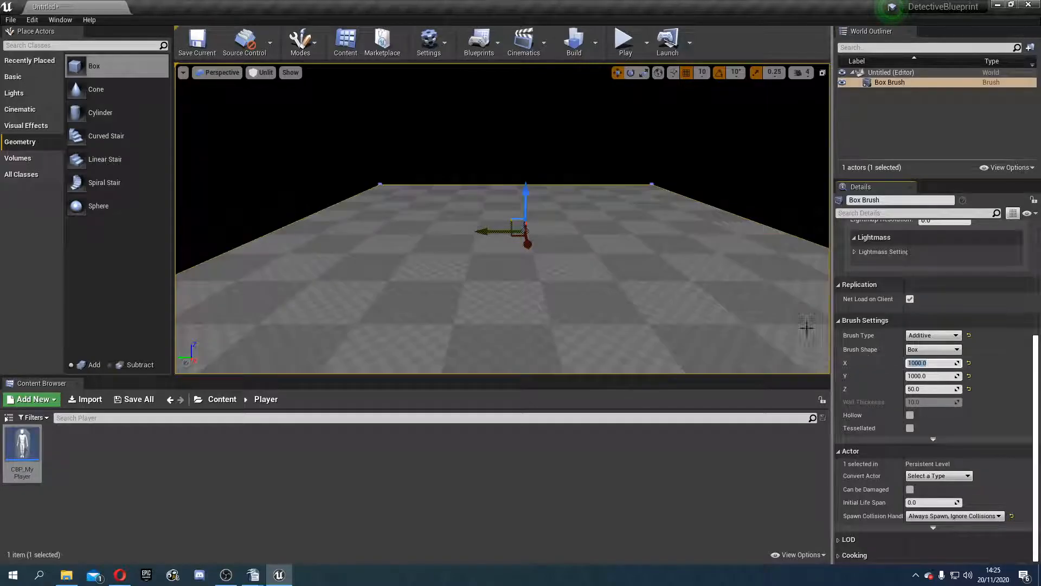
right_click_drag(499, 271, 466, 264)
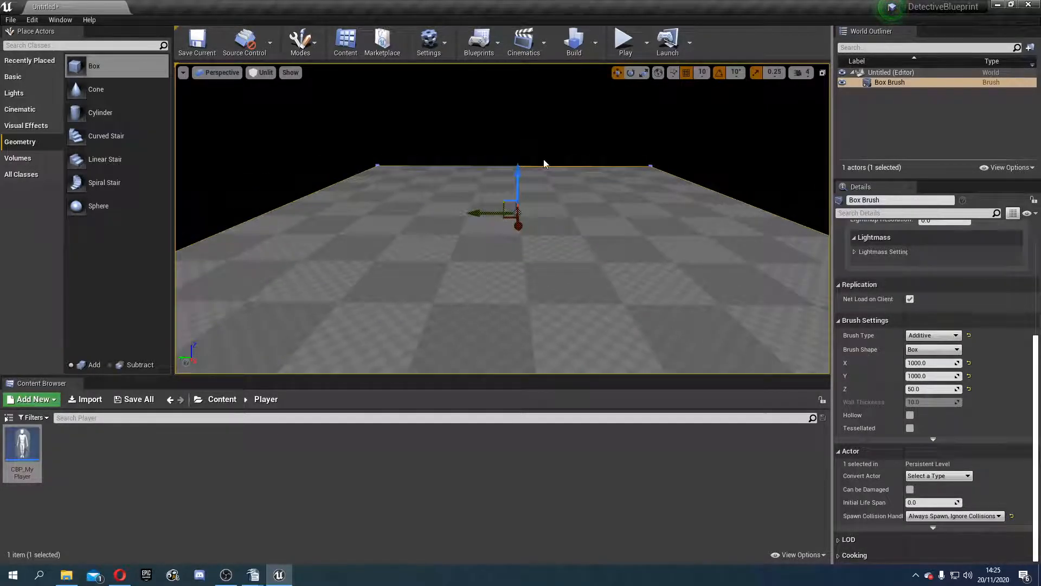
scroll(894, 346, "up", 10)
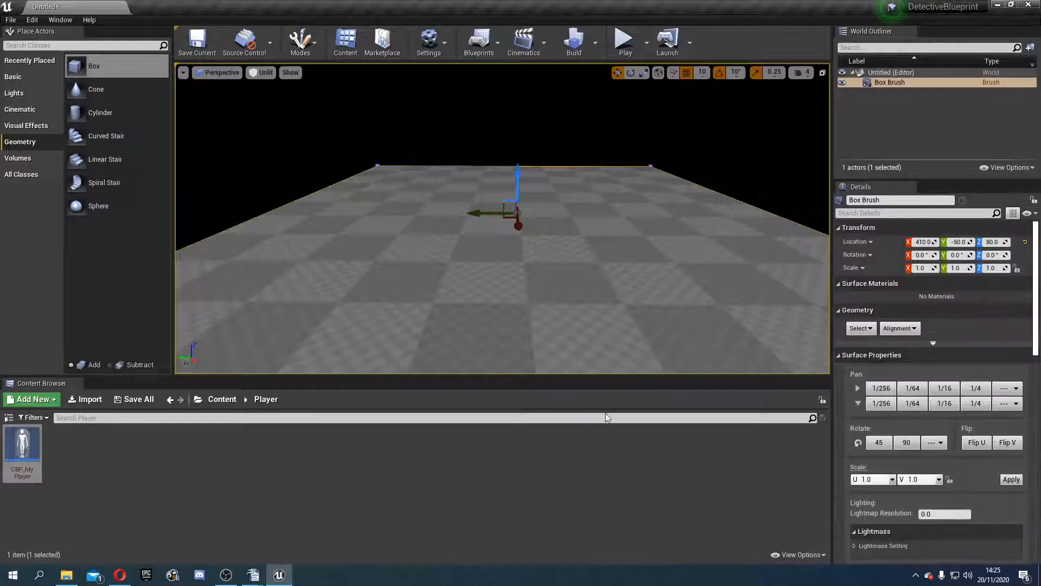
- Create a folder named GameSettings in the project's main Content folder
left_click(105, 463)
left_click(217, 400)
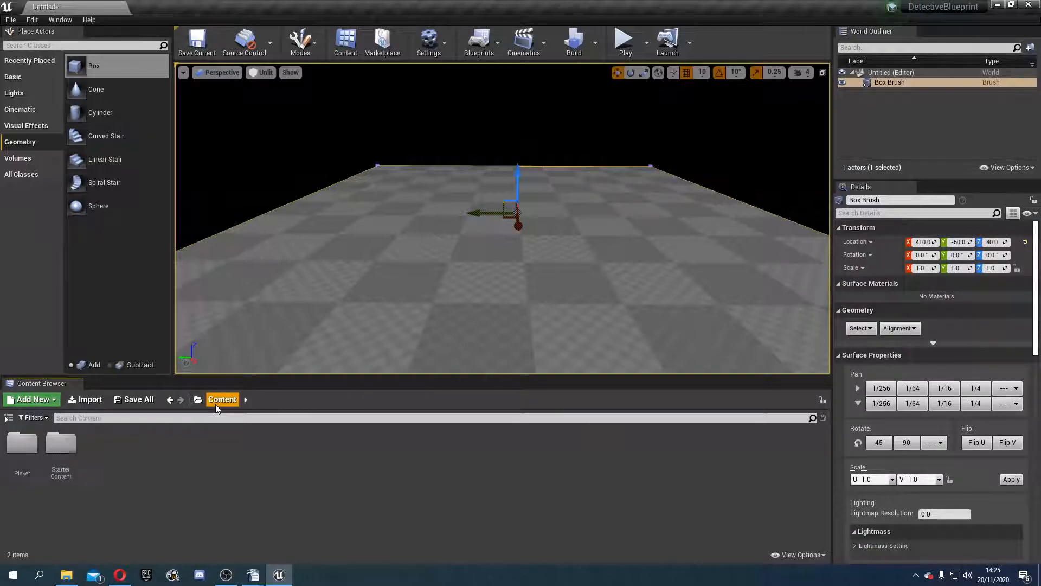
right_click(111, 447)
left_click(149, 83)
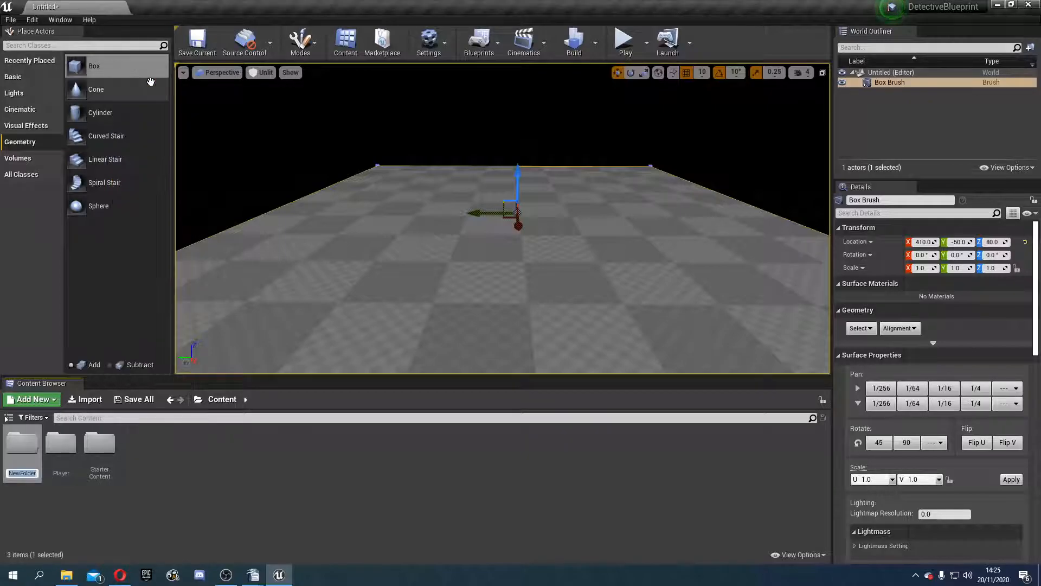
type("Game Settingsa")
key("BackSpace")
key("Return")
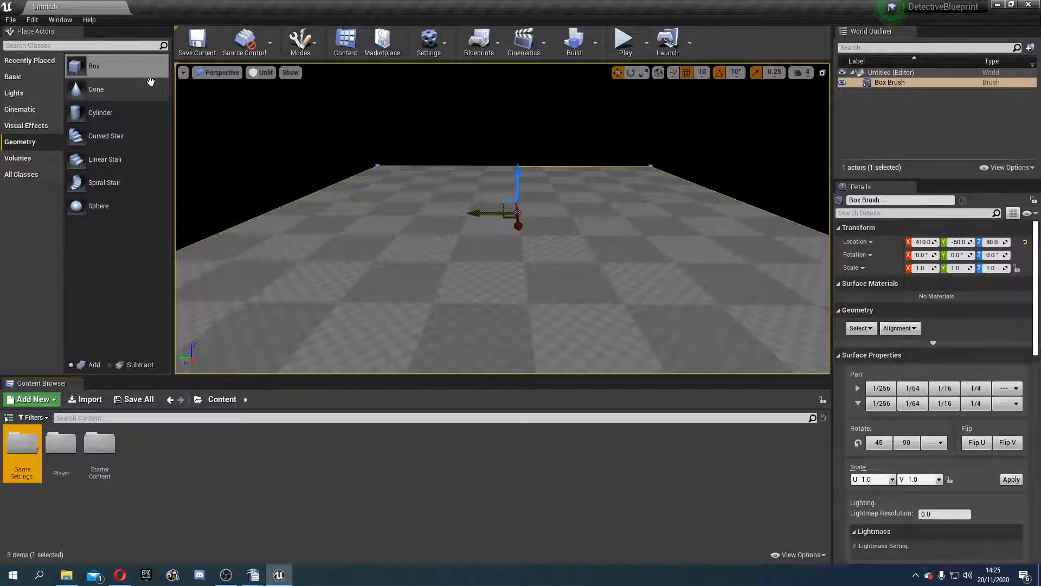
- Create a Game Mode Base blueprint class named GM_Detective inside the GameSettings folder
key("Return")
right_click(74, 458)
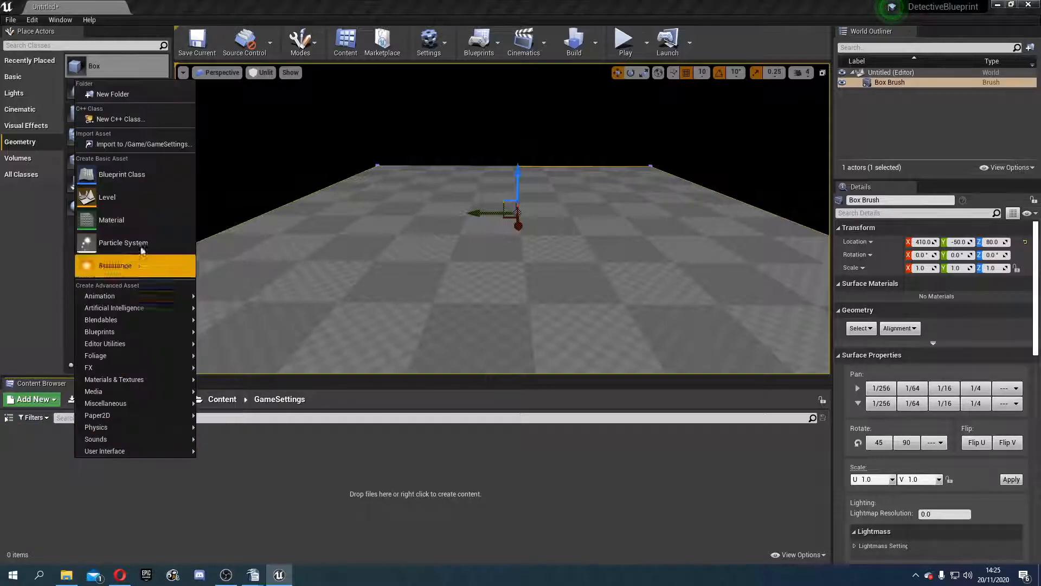
left_click(132, 184)
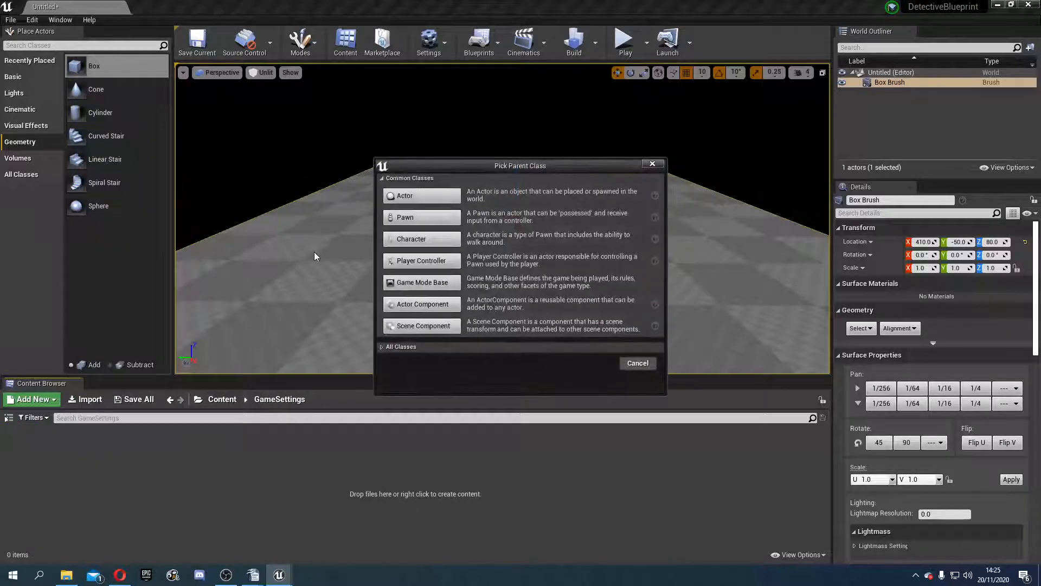
left_click(412, 282)
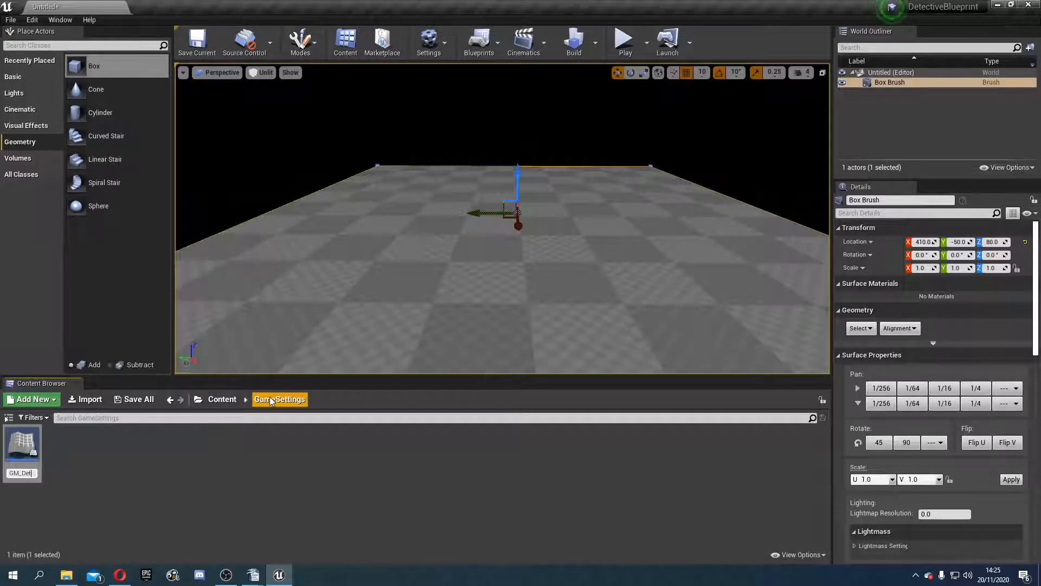
key("Return")
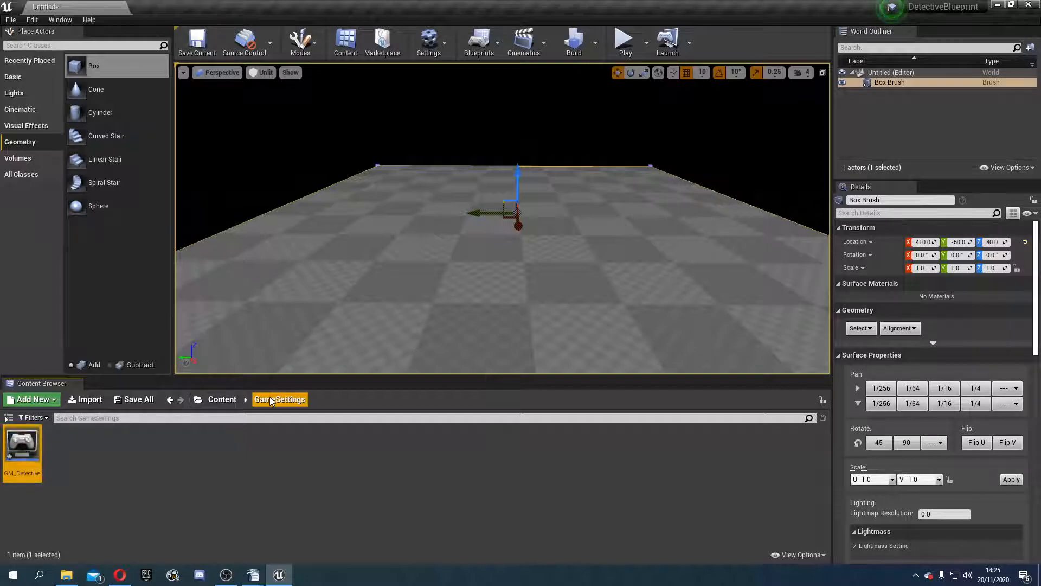
- Set the Default Pawn Class of GM_Detective to CBP_MyPlayer, and compile and save the blueprint
double_click(28, 454)
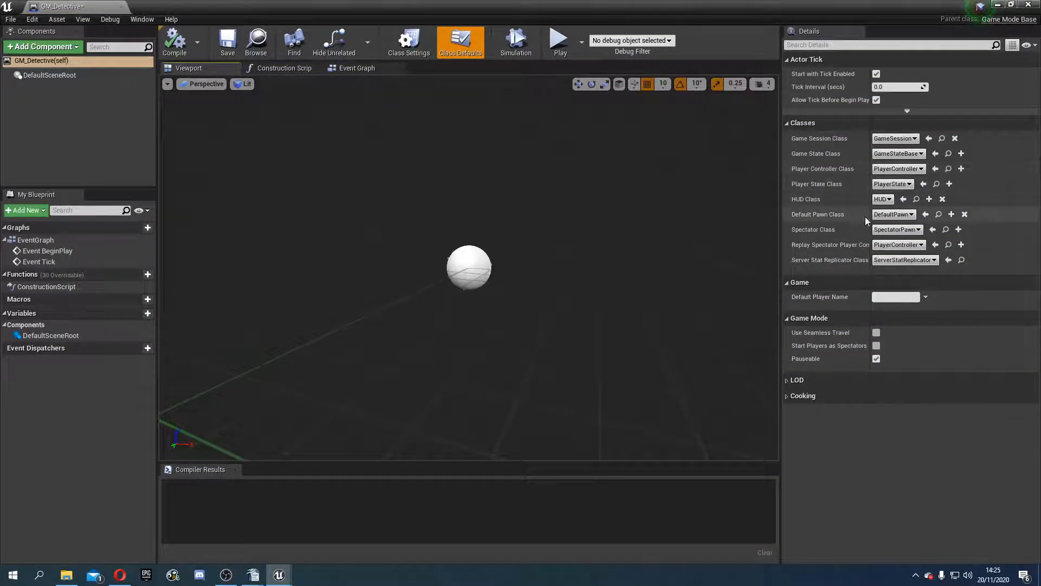
left_click(894, 214)
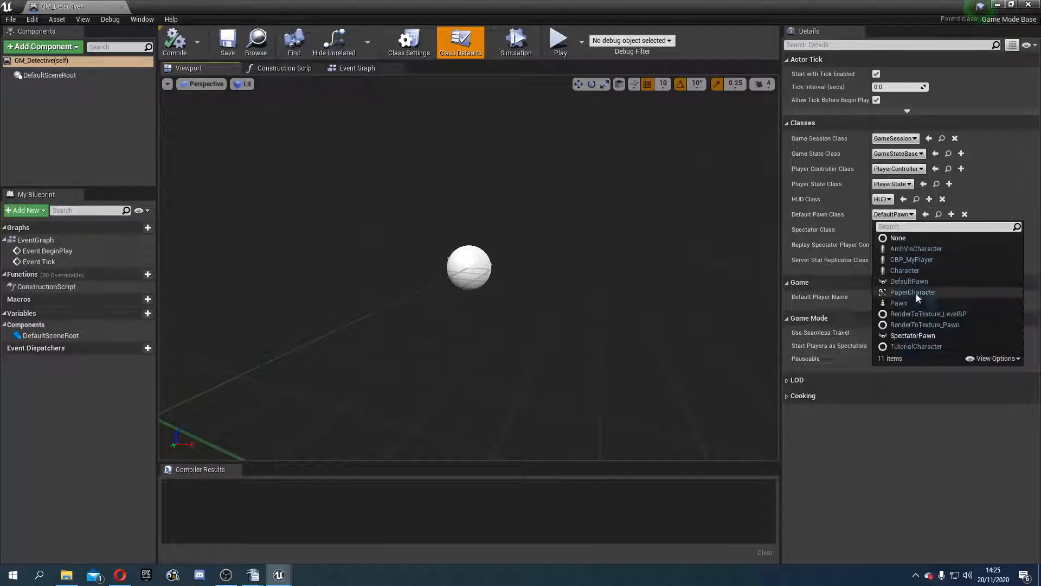
left_click(919, 261)
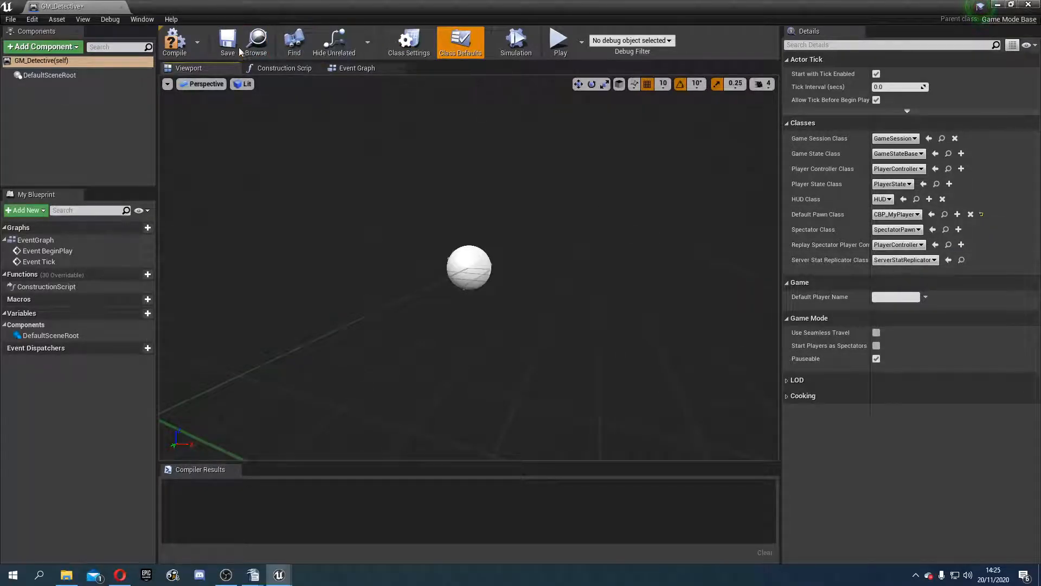
left_click(175, 44)
left_click(227, 42)
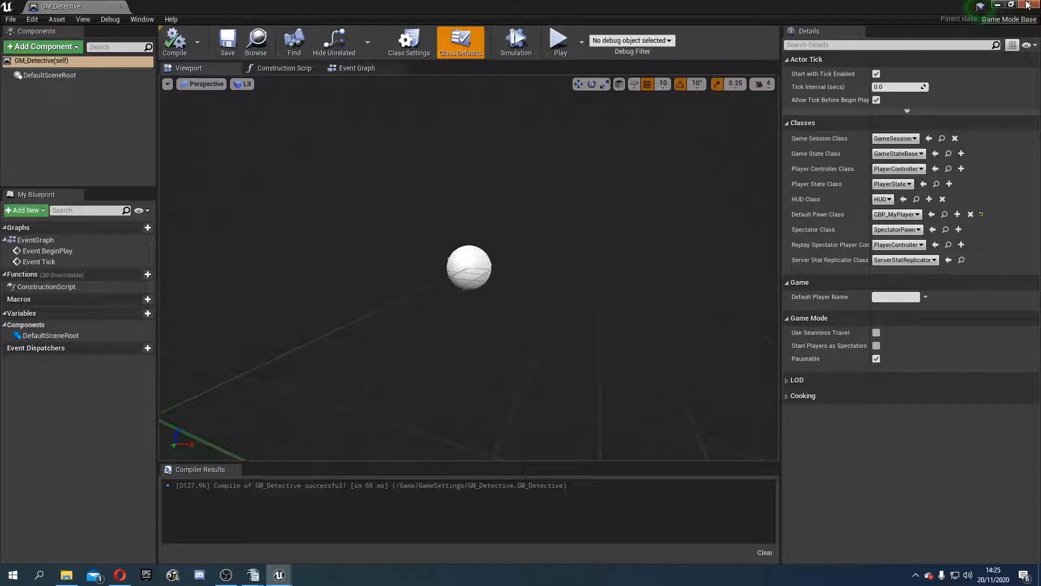
- Set the project's Default GameMode to GM_Detective under Maps & Modes, and close the settings and the blueprint editor
left_click(32, 19)
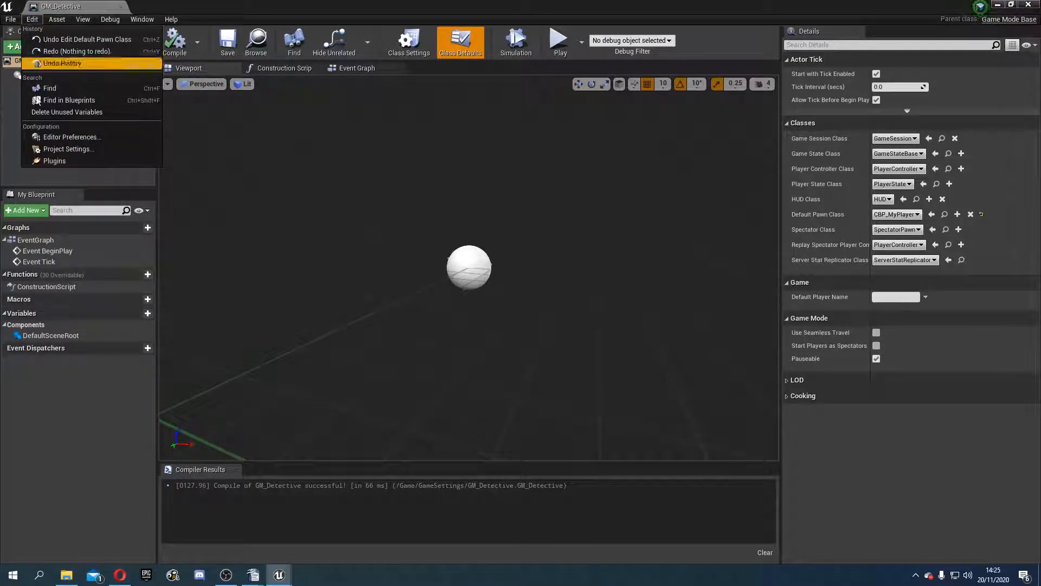
left_click(59, 151)
left_click(41, 107)
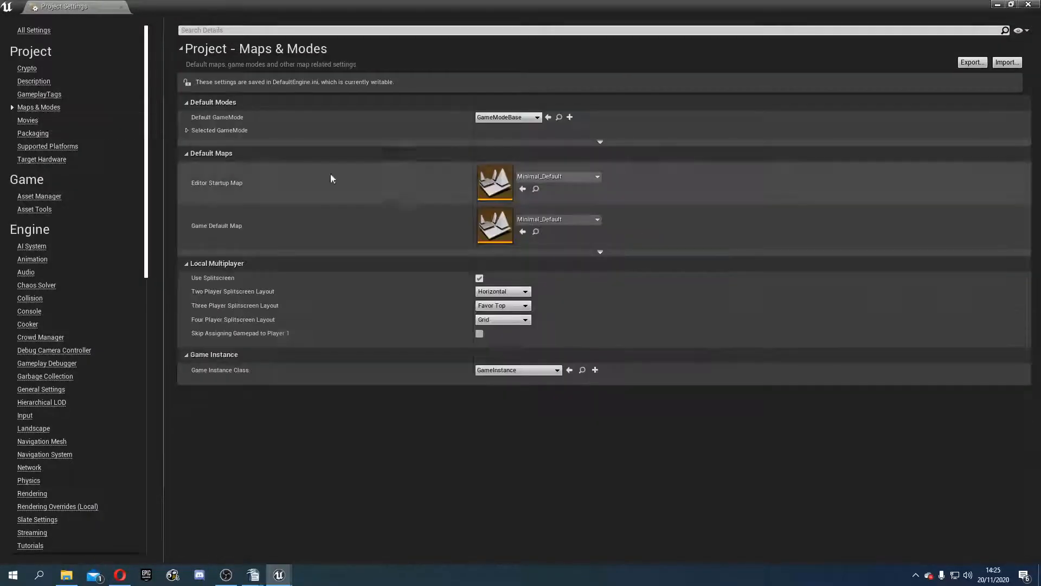
left_click(508, 118)
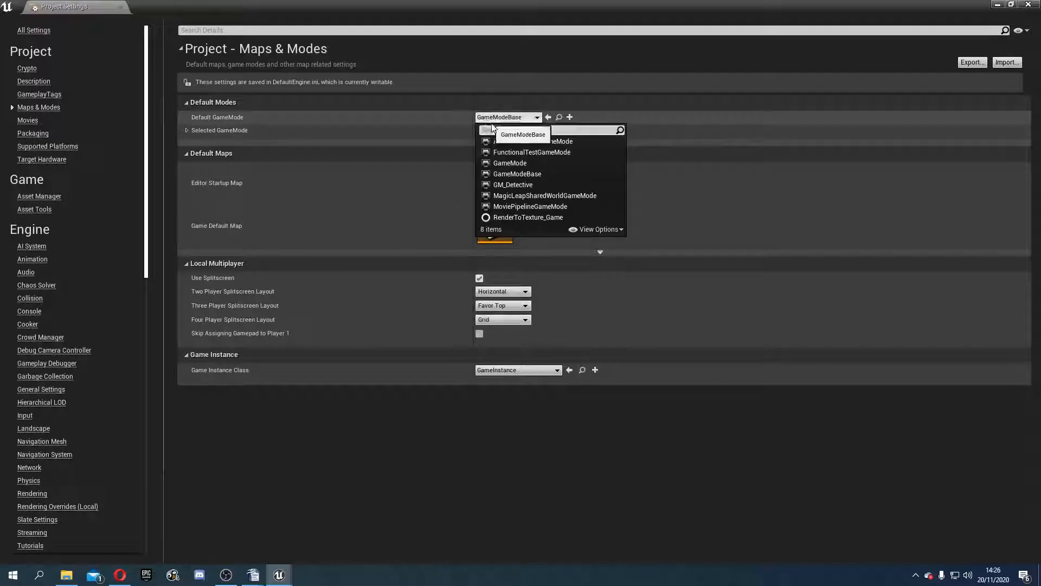
left_click(559, 185)
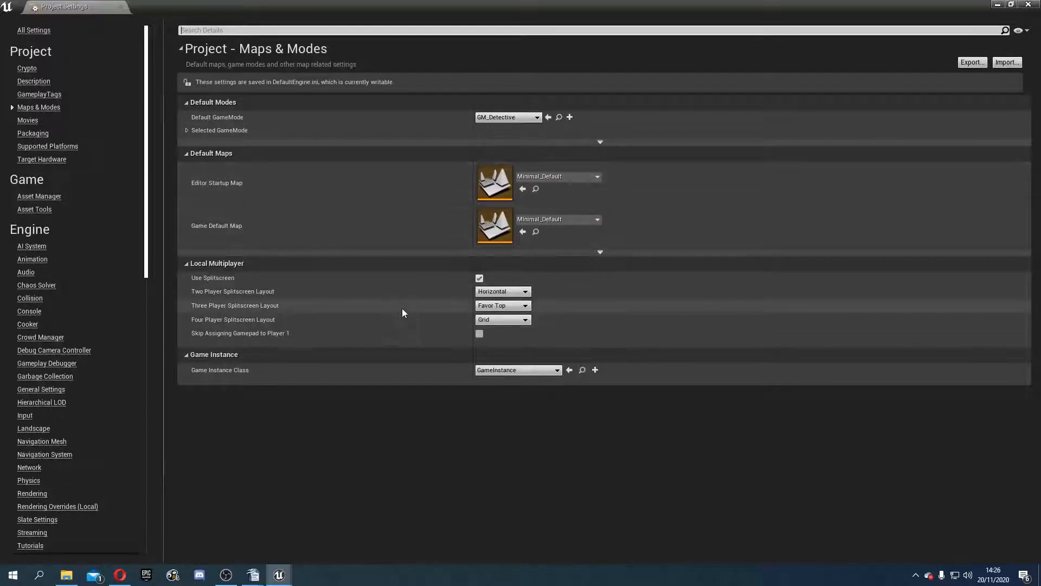
left_click(1028, 5)
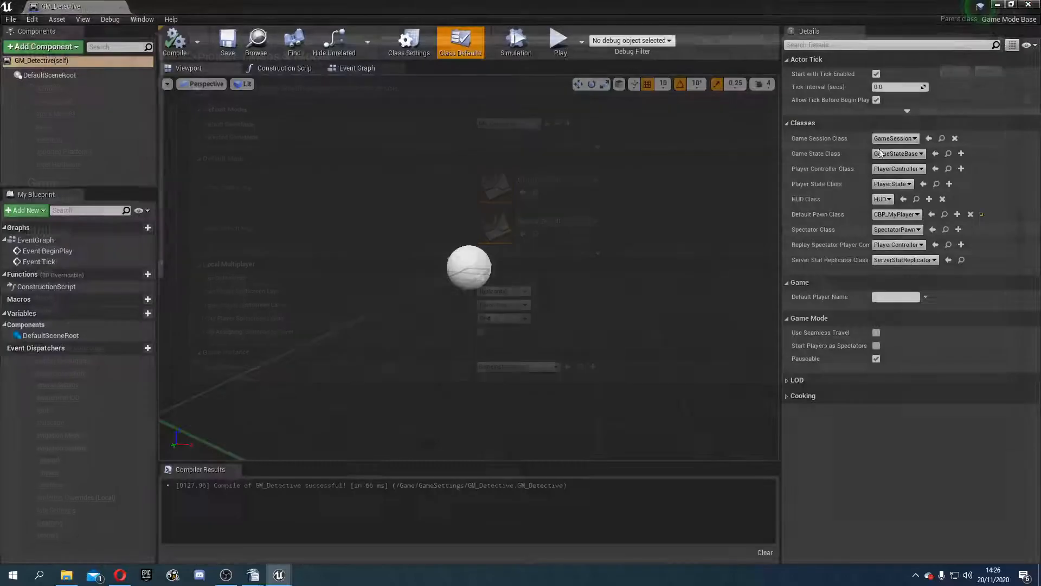
left_click(1027, 4)
- Play-test the level in the editor and stop the session
left_click(625, 52)
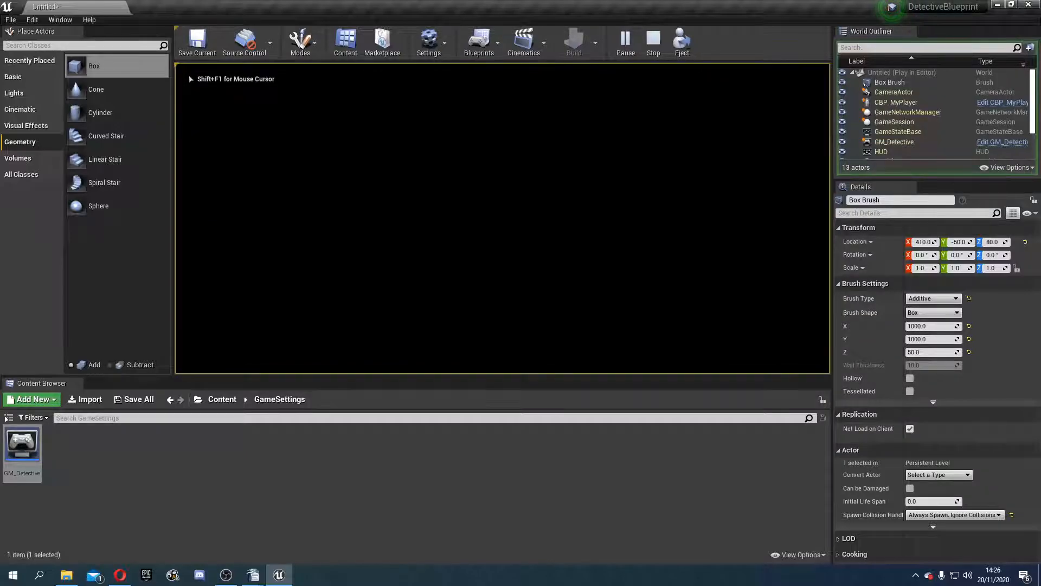
key("Escape")
left_click(477, 162)
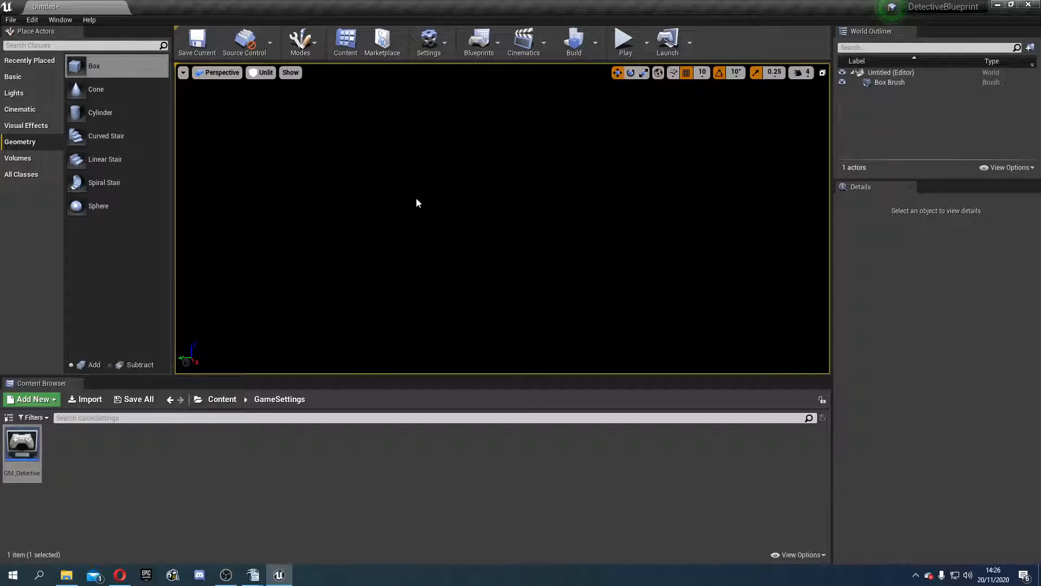
- Add a Directional Light above the box brush floor and play-test the level with the viewport in Lit mode
double_click(883, 82)
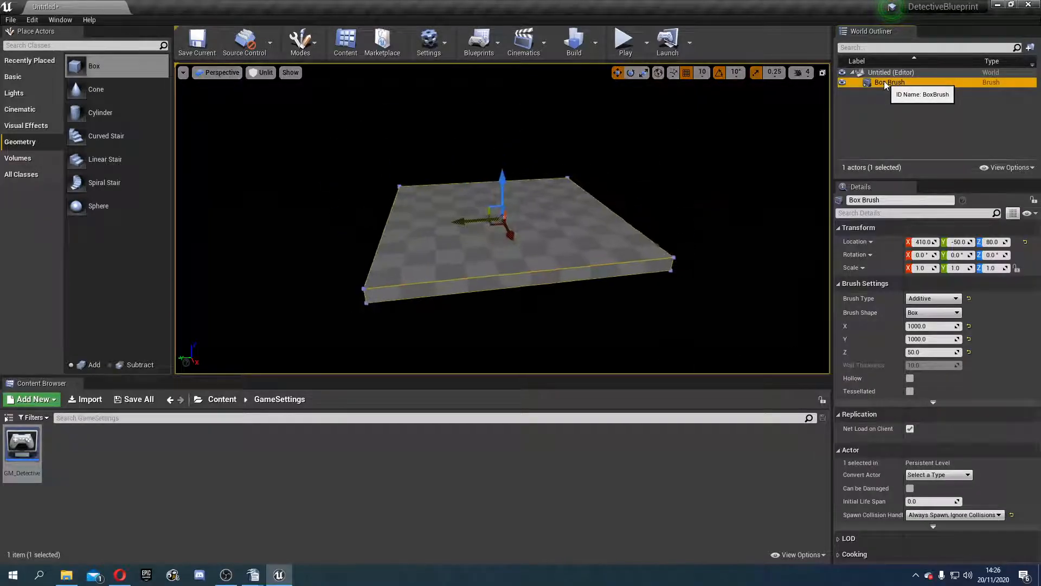
right_click_drag(561, 192, 533, 177)
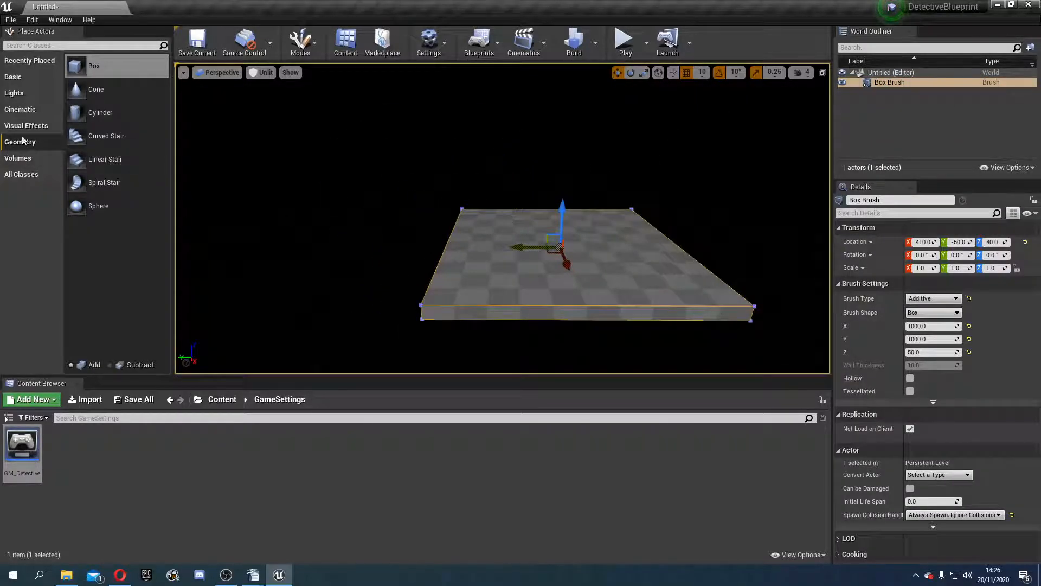
left_click(21, 94)
left_click_drag(109, 70, 561, 191)
left_click(267, 74)
left_click(270, 91)
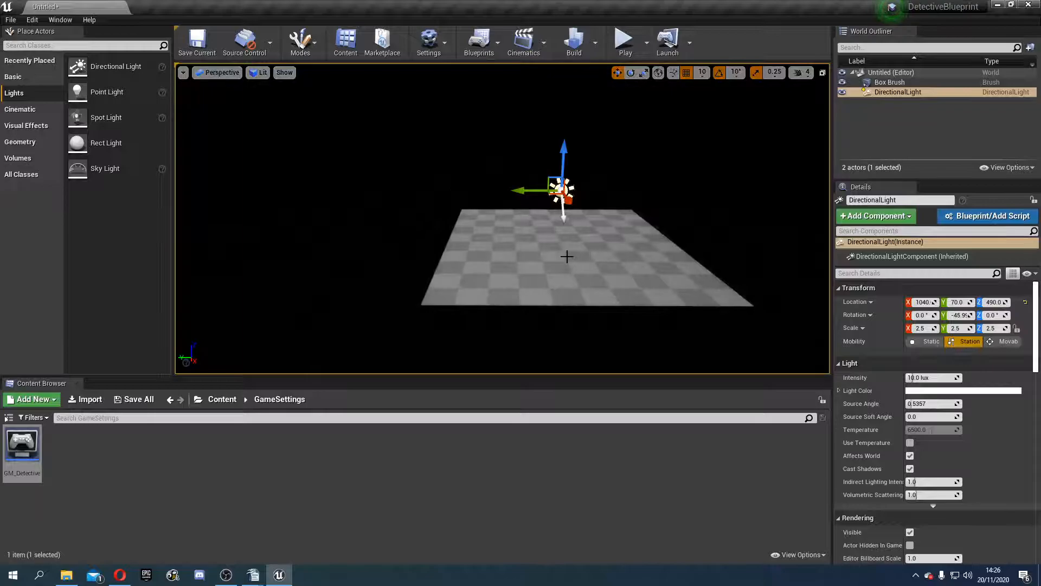
left_click(625, 39)
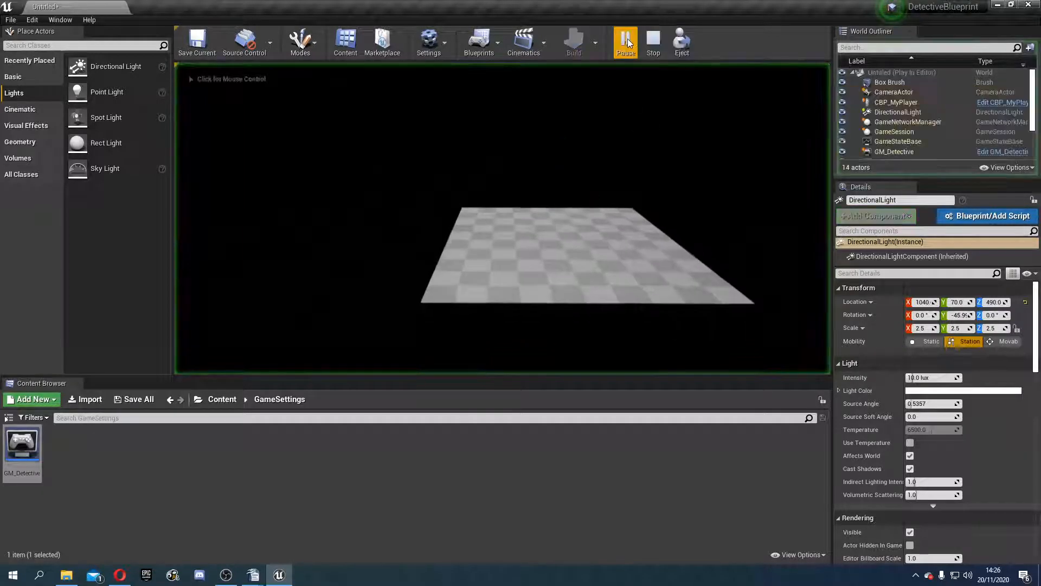
left_click(648, 38)
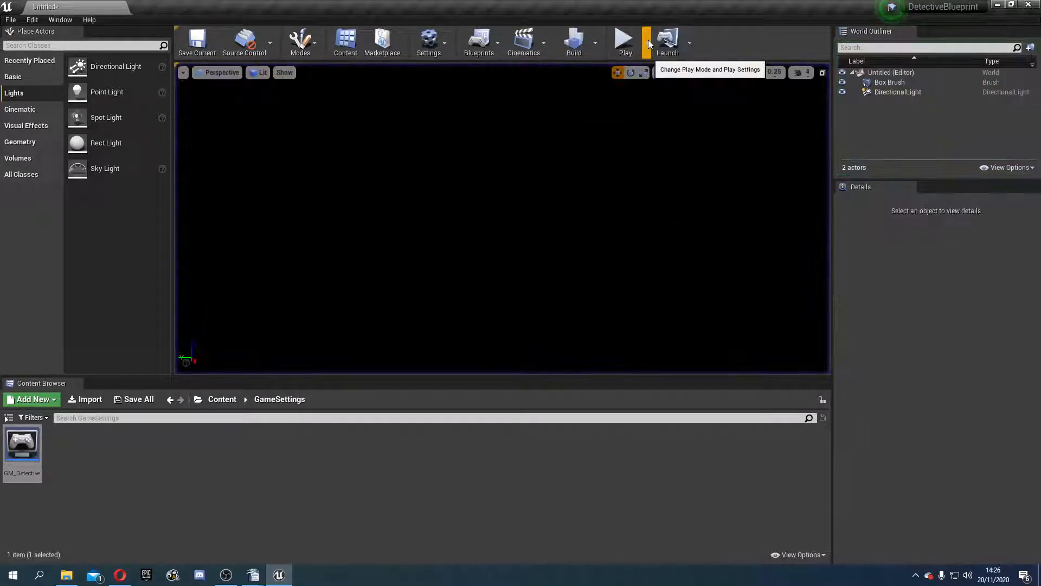
- Find the Player Start actor among all classes, place it on the floor and play-test the level
left_click(906, 84)
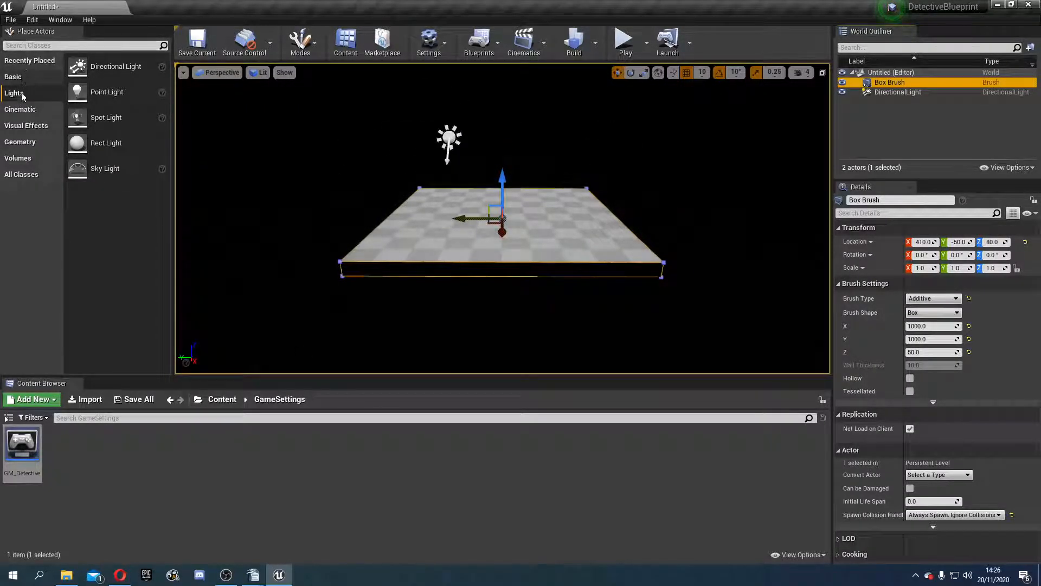
left_click(21, 174)
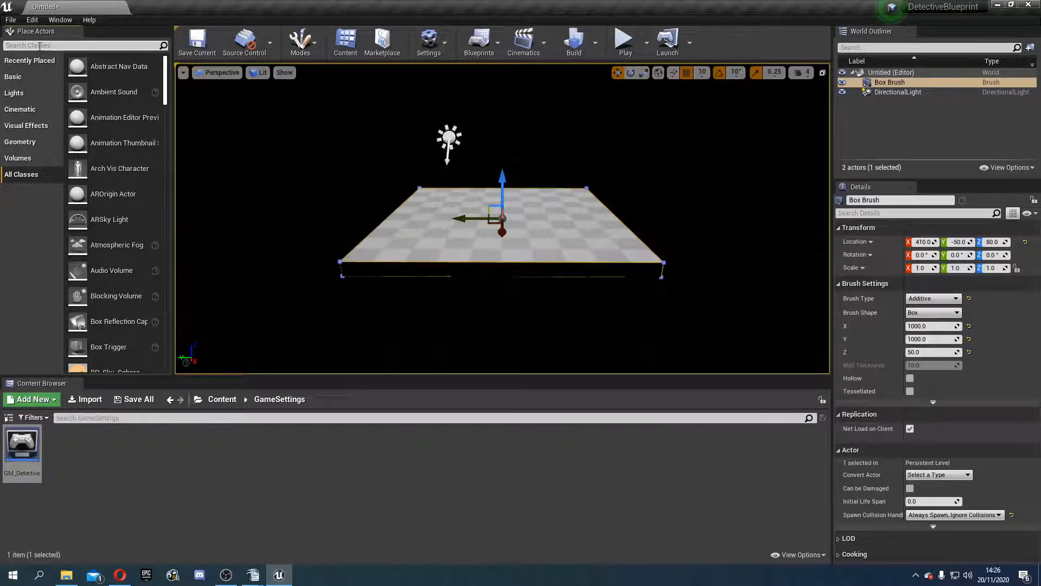
left_click(39, 45)
type("player")
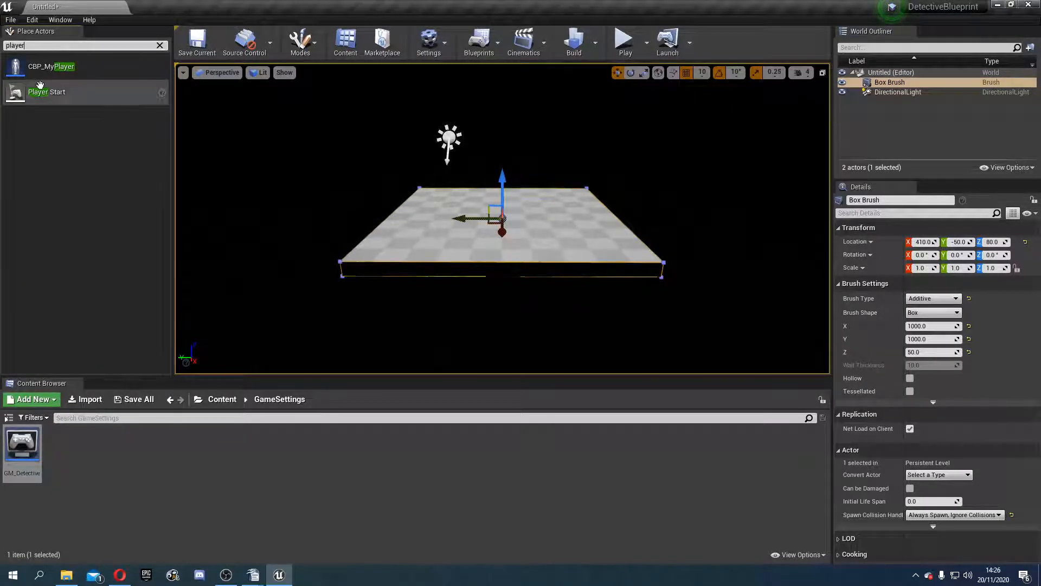
left_click_drag(40, 85, 479, 220)
left_click(619, 47)
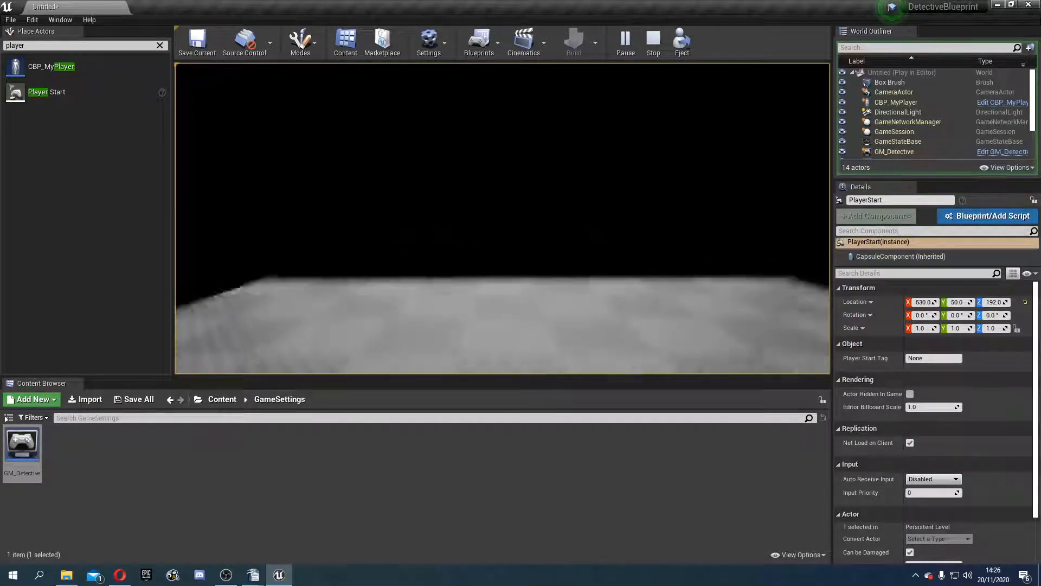
key("Escape")
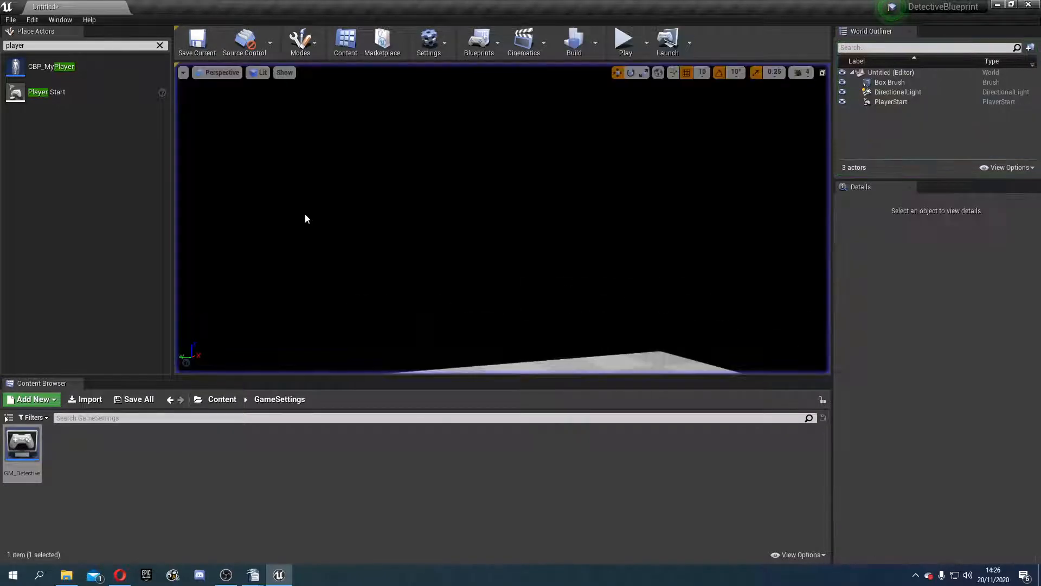
- Check the action and axis mappings in the project's Input settings
left_click(30, 20)
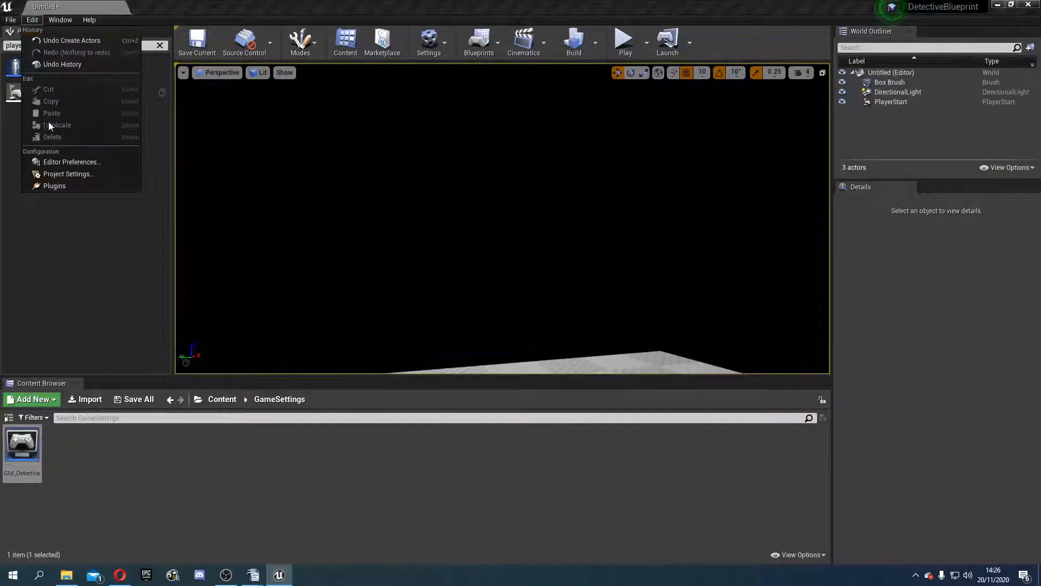
left_click(61, 172)
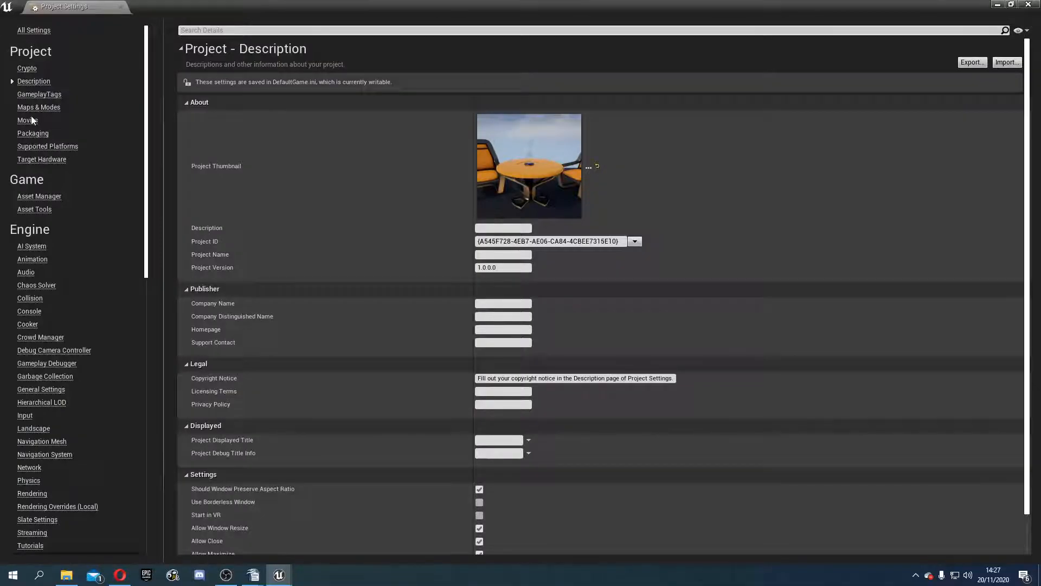
left_click(25, 416)
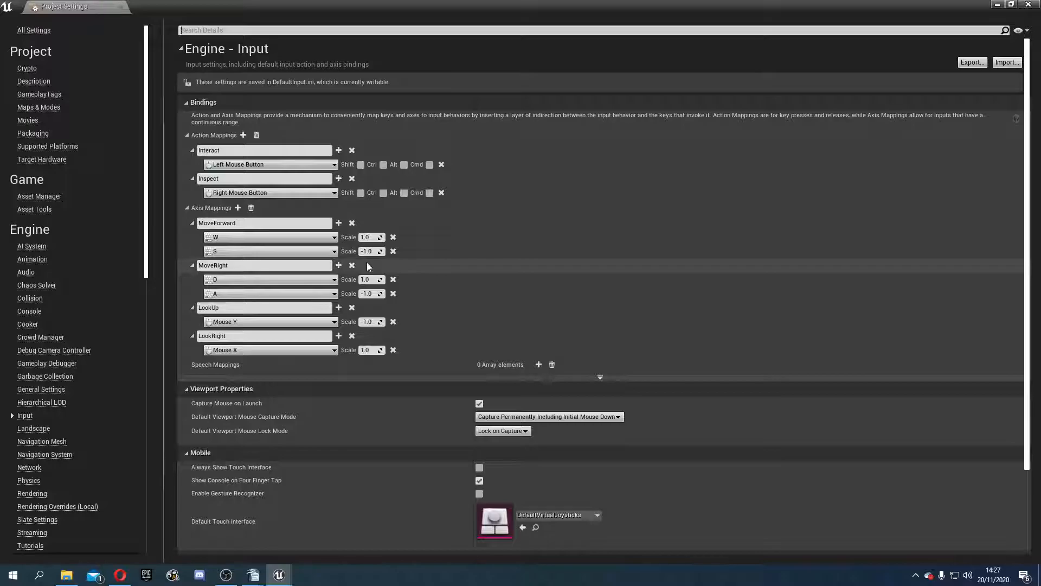
left_click(1034, 4)
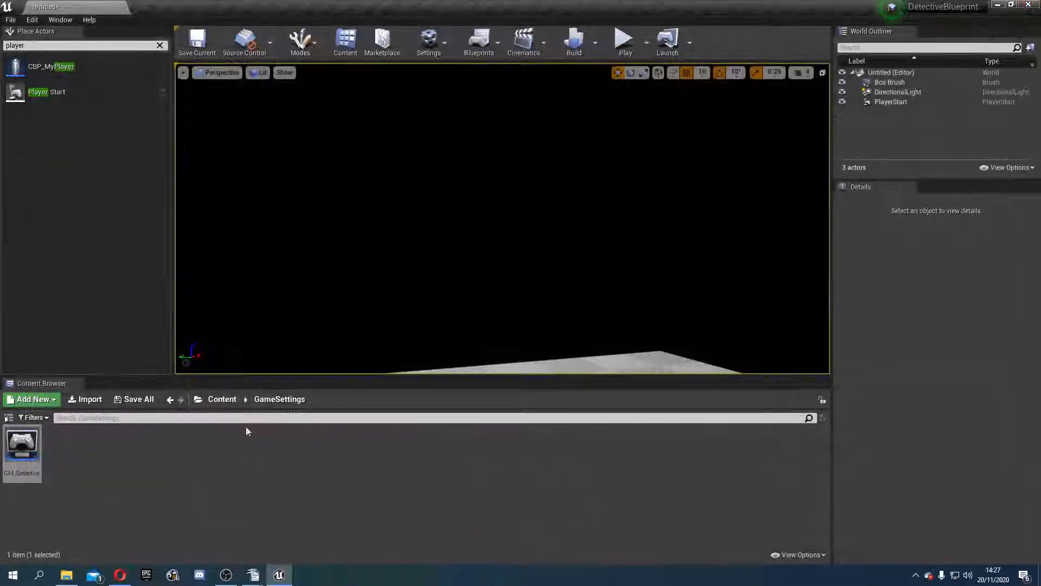
- In CBP_MyPlayer's Vectors macro, connect Break Rotator's Z (Yaw) to Make Rotator's Z (Yaw) and disconnect it from X (Roll)
left_click(222, 399)
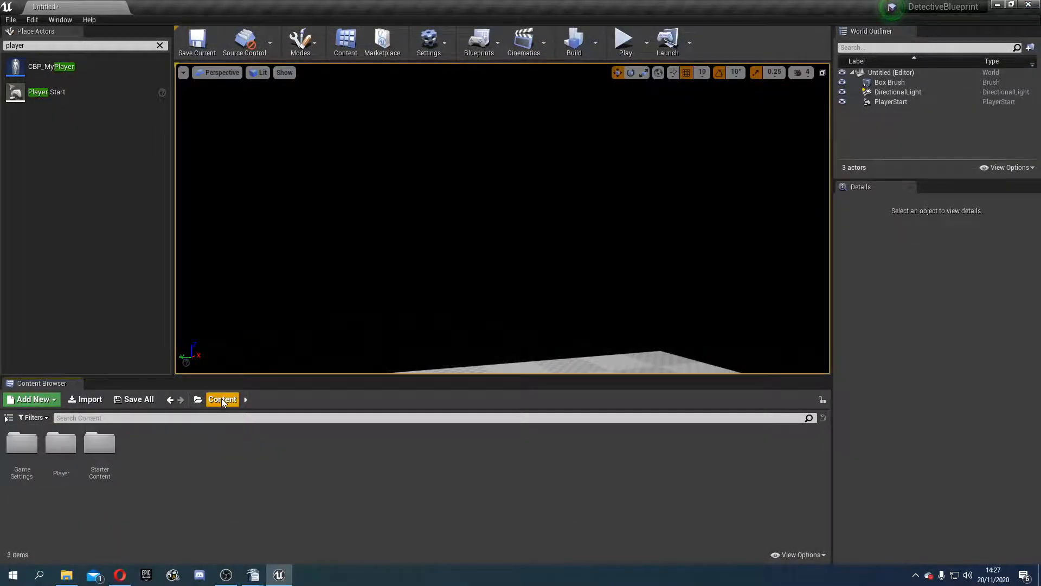
double_click(60, 445)
double_click(22, 450)
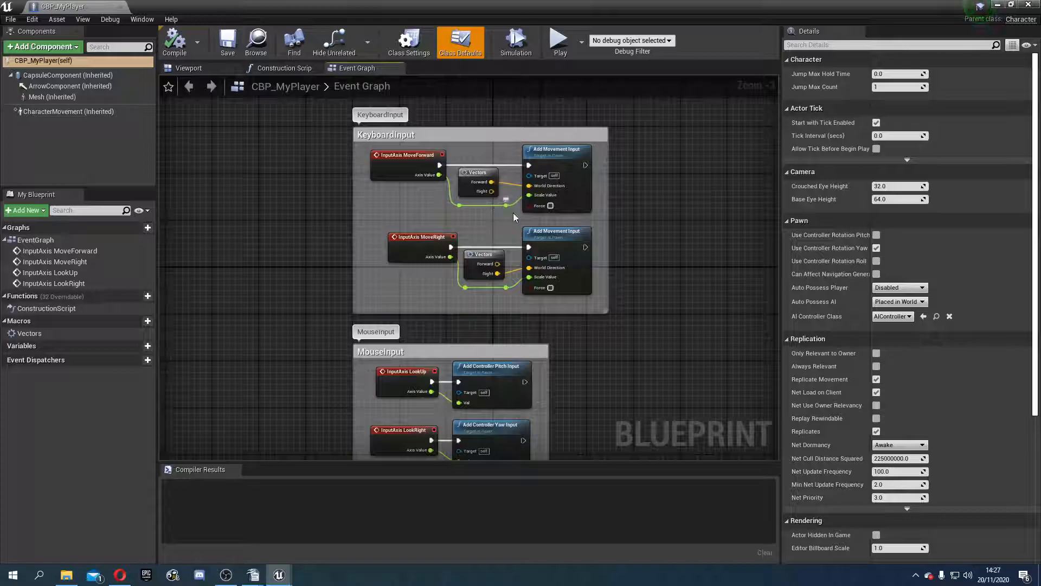
double_click(474, 179)
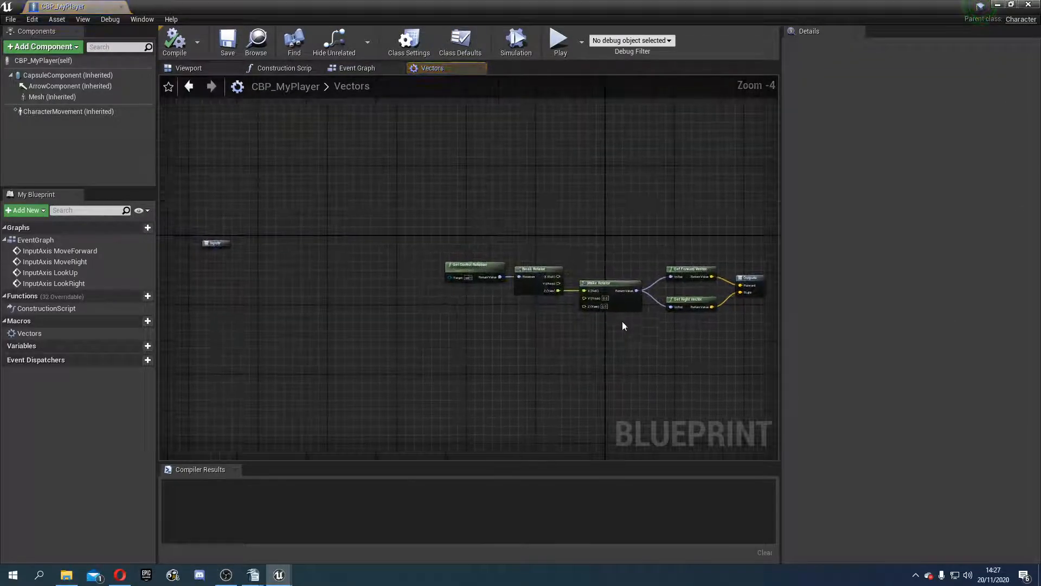
scroll(622, 328, "up", 3)
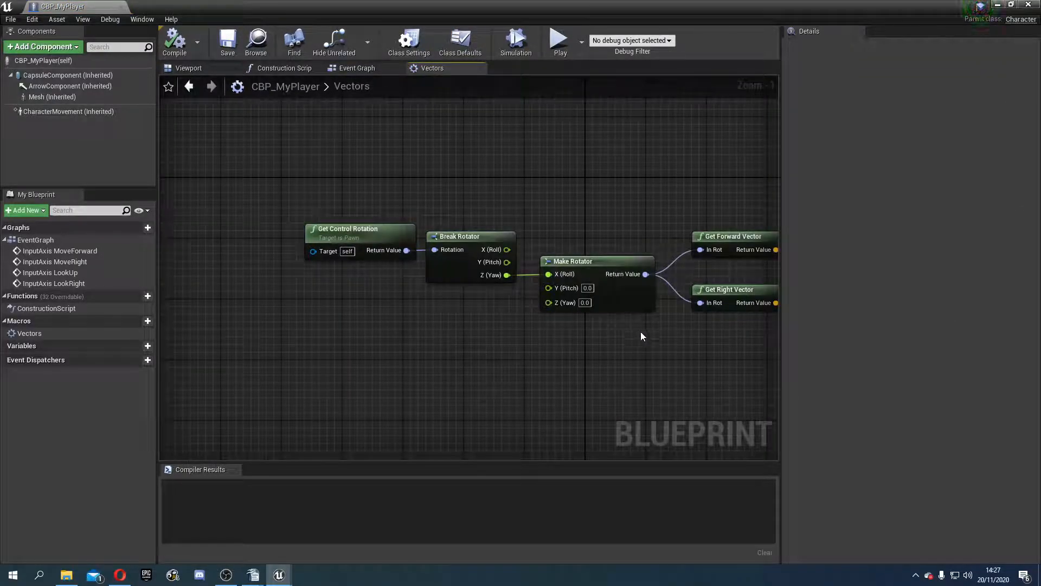
left_click_drag(551, 307, 551, 304)
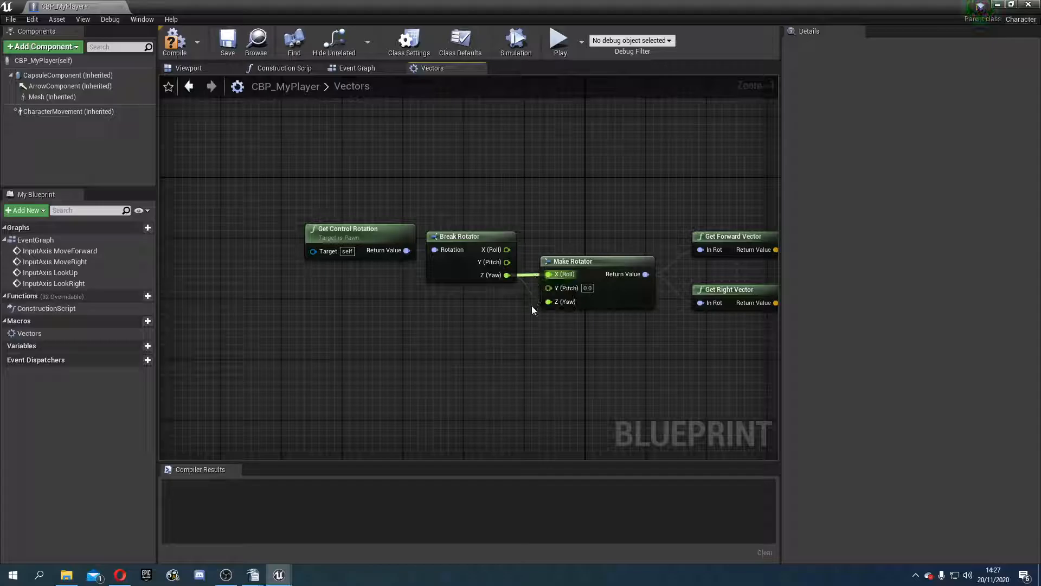
left_click(534, 276, "alt")
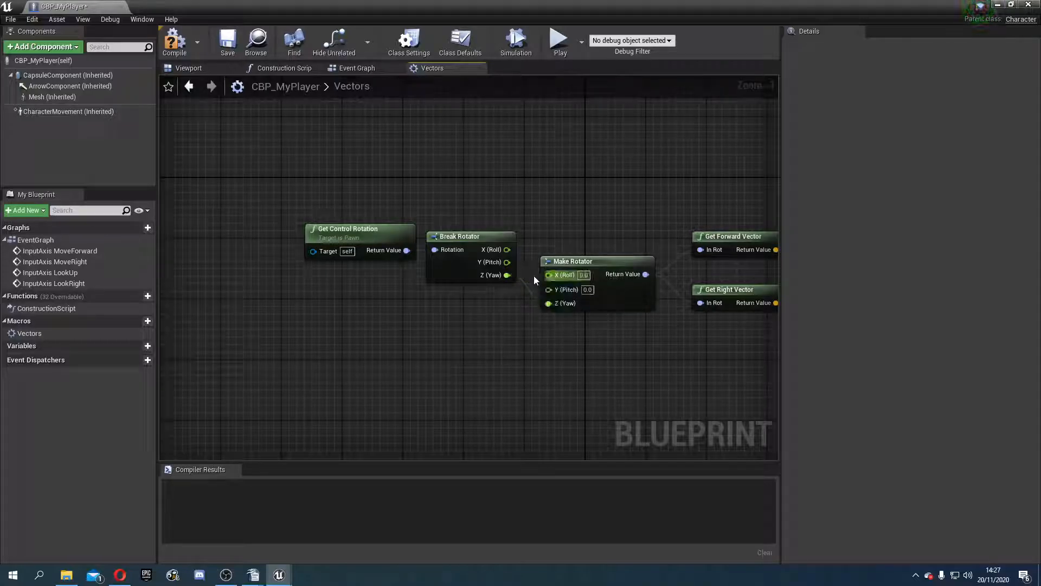
- Straighten the connections between the rotation nodes and move the forward vector, right vector and Outputs nodes up to line up with them
left_click_drag(606, 213, 427, 330)
key("q")
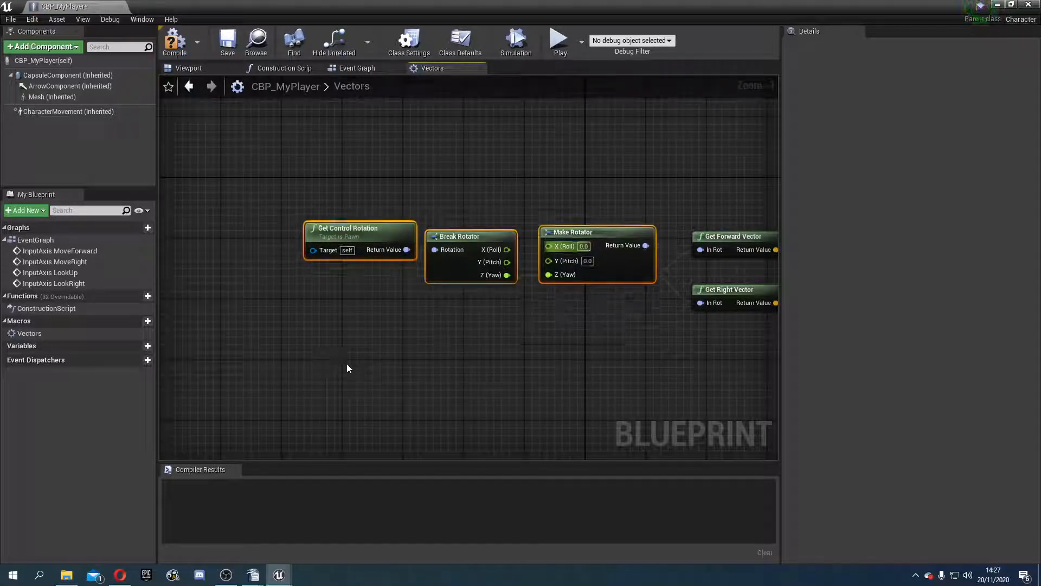
right_click_drag(642, 377, 482, 349)
left_click_drag(765, 185, 597, 278)
left_click_drag(565, 218, 572, 187)
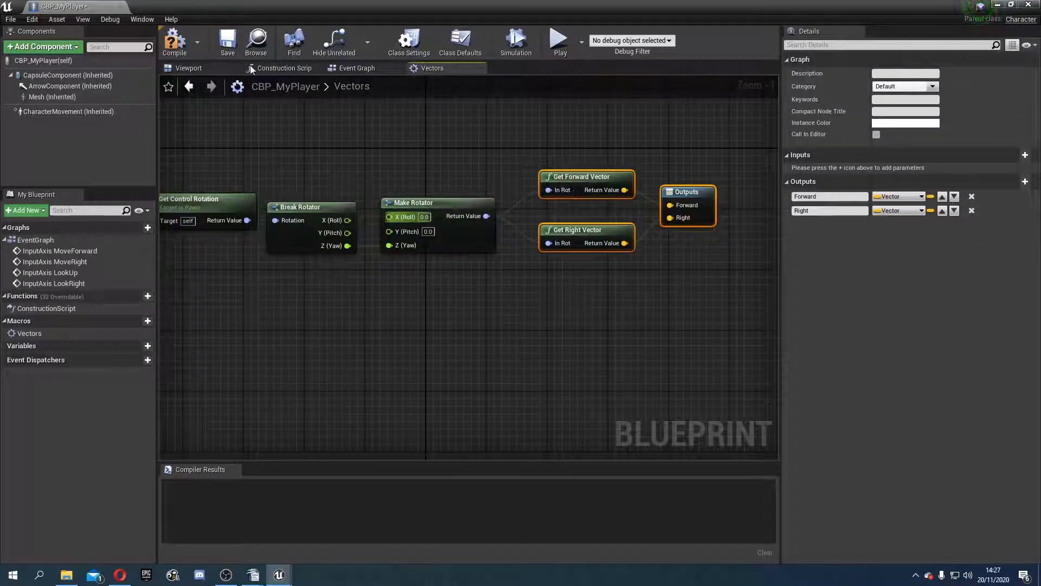
- Compile and save CBP_MyPlayer, and close the Vectors macro graph
left_click(174, 40)
left_click(227, 40)
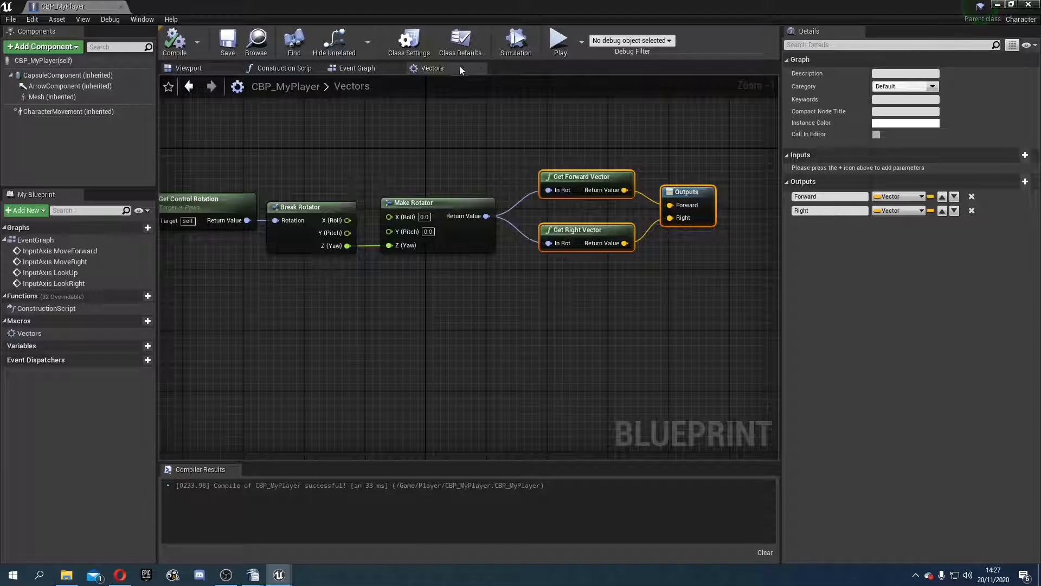
left_click(480, 68)
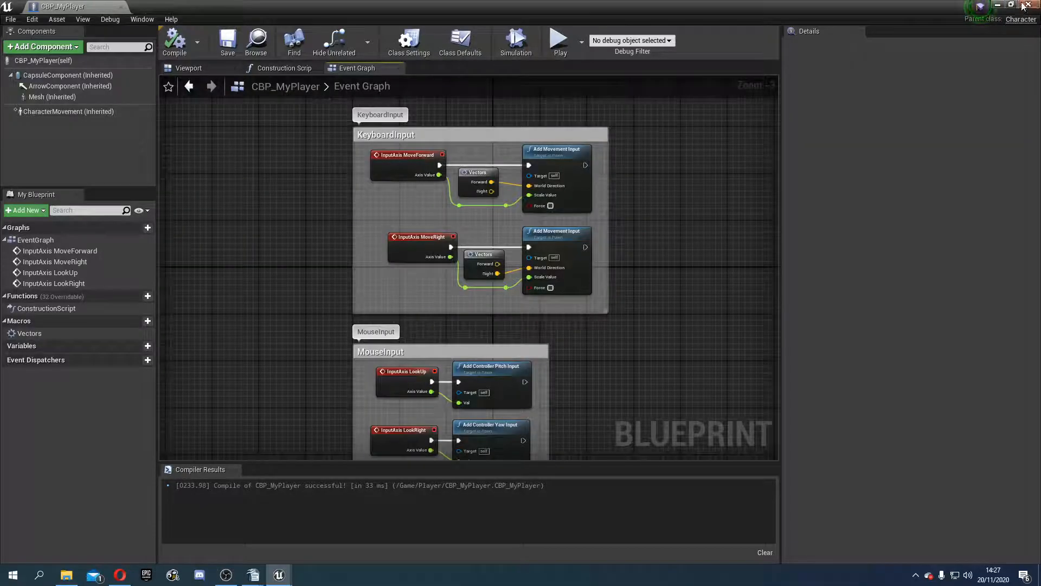
- Close the CBP_MyPlayer editor and play-test the player's movement and camera in the level
left_click(1024, 5)
left_click(624, 39)
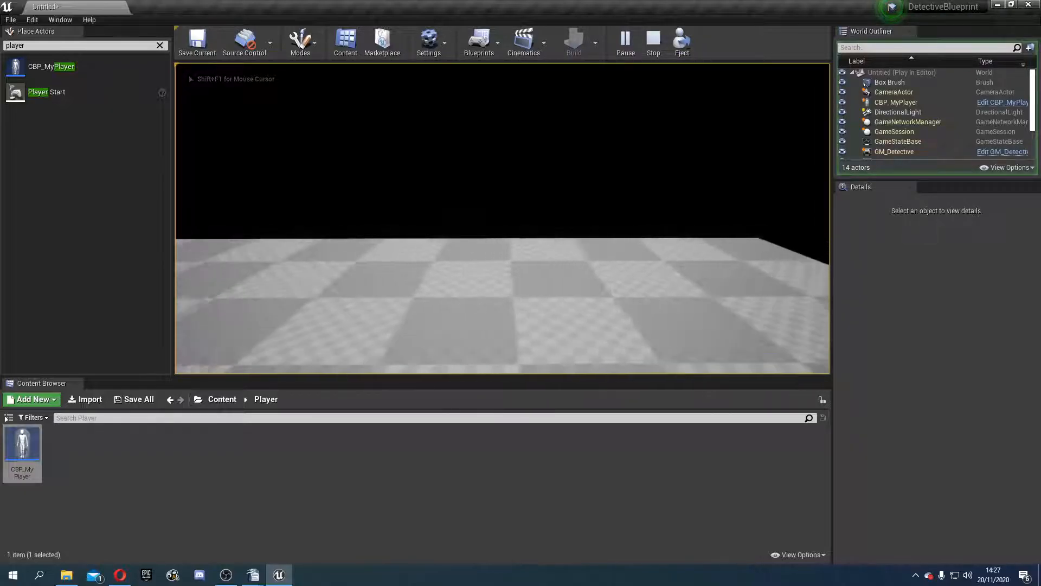
key("Escape")
left_click(623, 40)
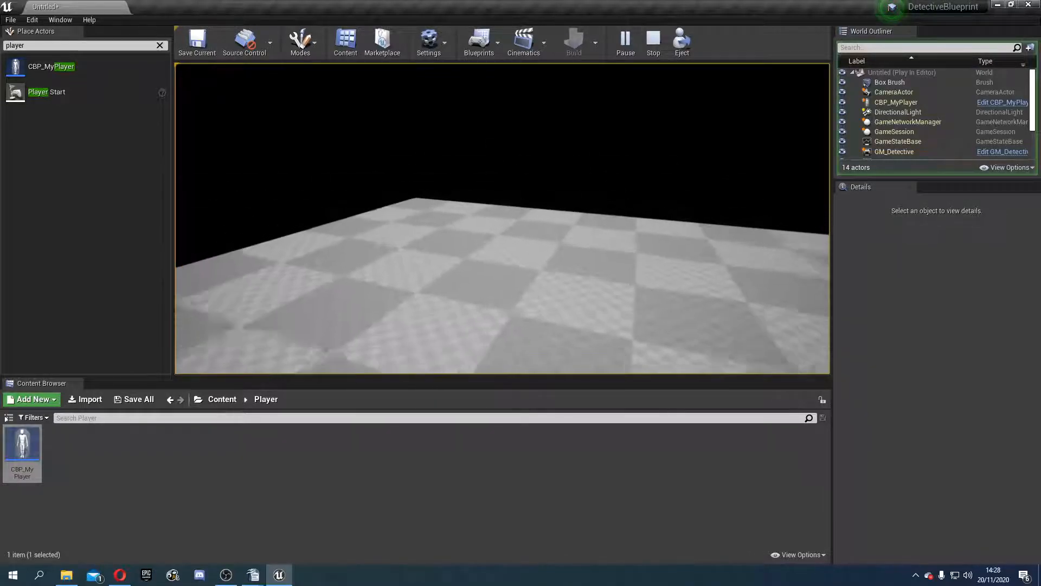
key("Escape")
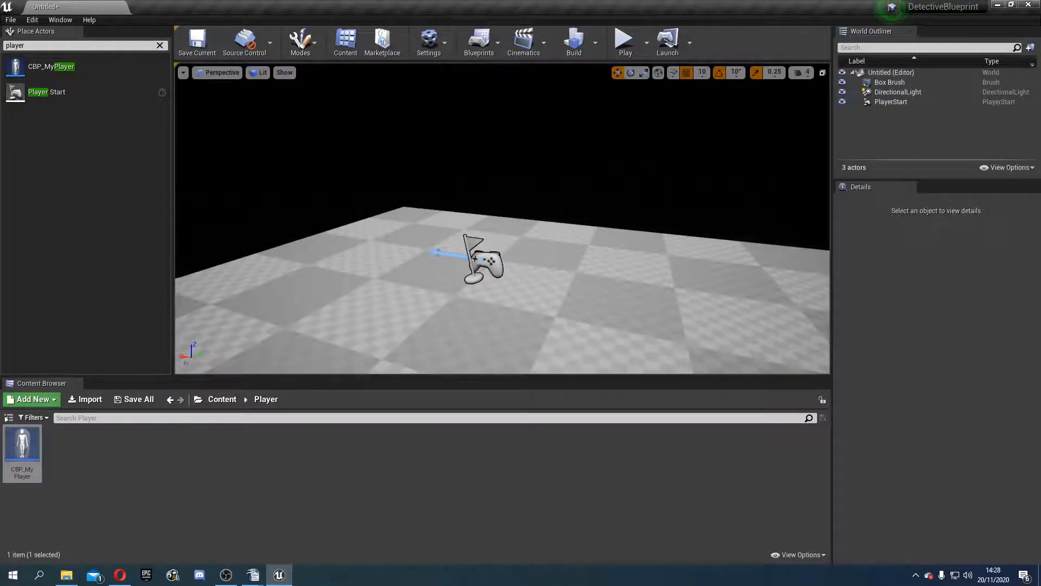
- Clear the actor search and place an additive Box geometry brush on the floor near the player start
left_click(160, 46)
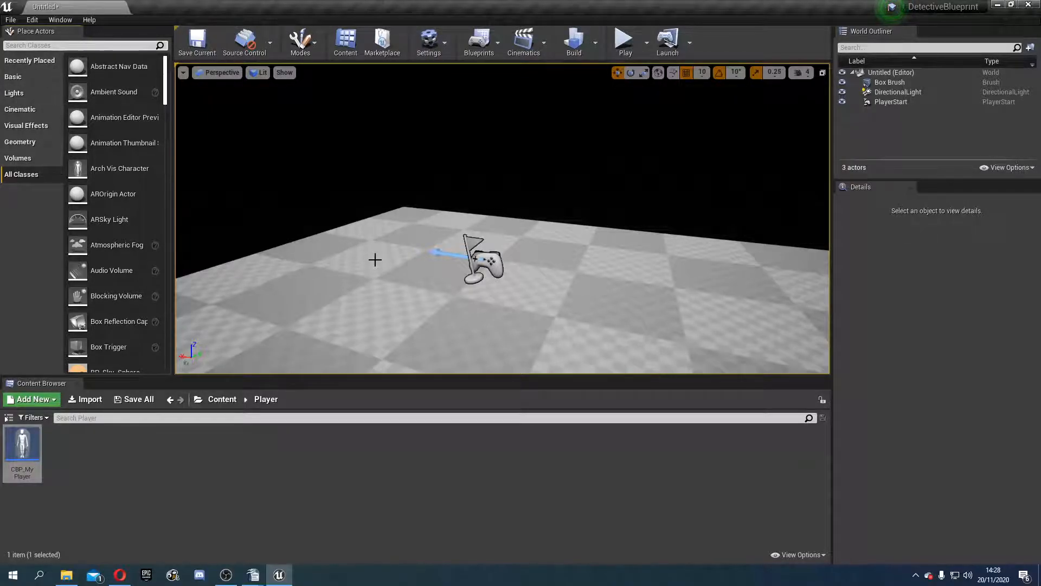
left_click(24, 143)
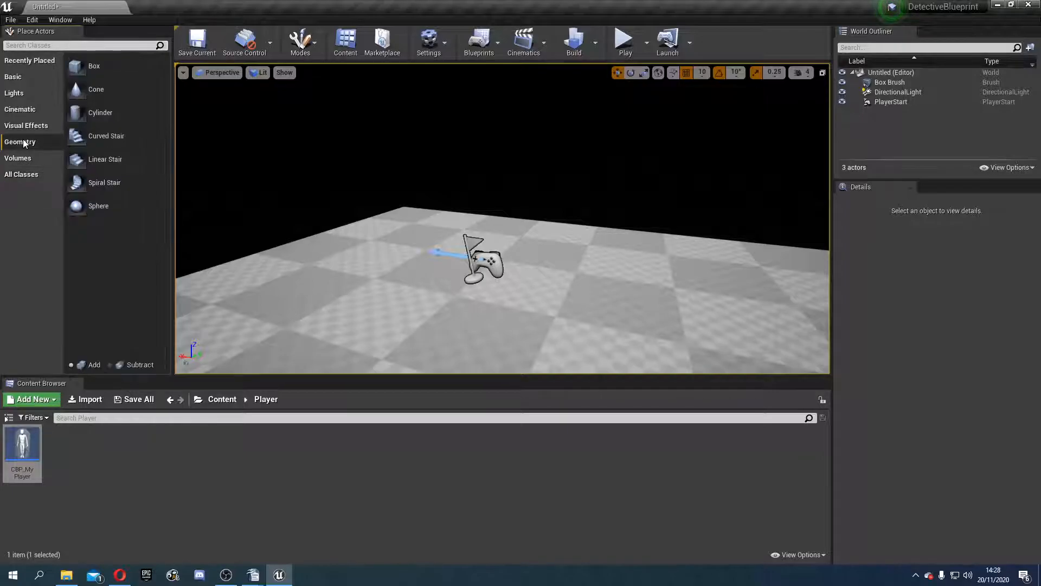
left_click_drag(87, 66, 377, 250)
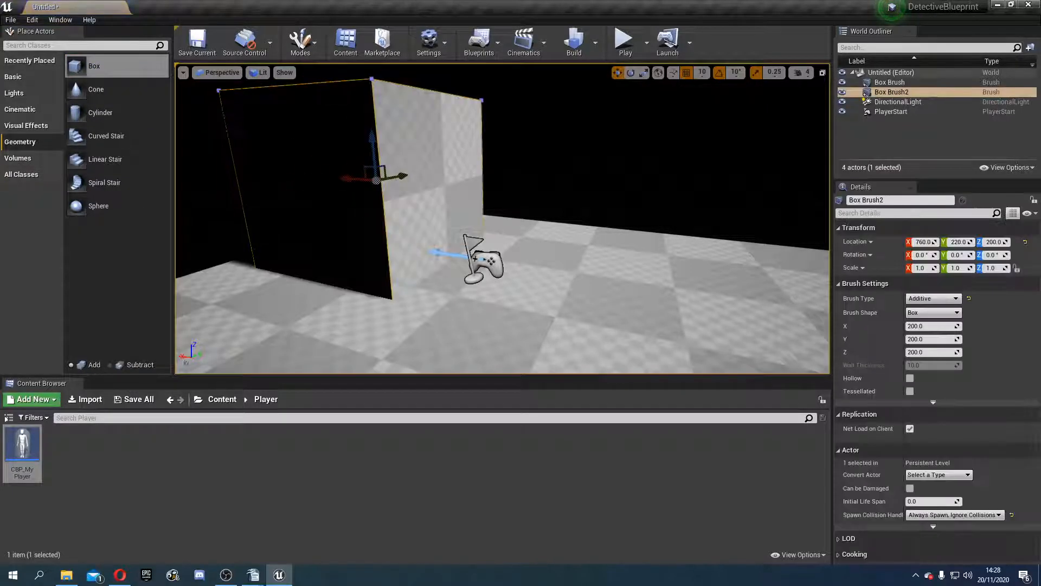
- Move the new box brush along the Y axis to the floor's edge, at Y 550
scroll(288, 256, "down", 3)
mouse_move(288, 256)
right_mouse_down()
mouse_move(412, 261)
mouse_move(325, 271)
right_mouse_up()
mouse_move(503, 219)
right_mouse_down()
mouse_move(482, 209)
mouse_move(412, 225)
mouse_move(233, 219)
mouse_move(461, 276)
mouse_move(433, 249)
mouse_move(580, 249)
right_mouse_up()
key("a")
key("a")
mouse_move(502, 228)
right_mouse_down()
mouse_move(384, 228)
mouse_move(399, 230)
right_mouse_up()
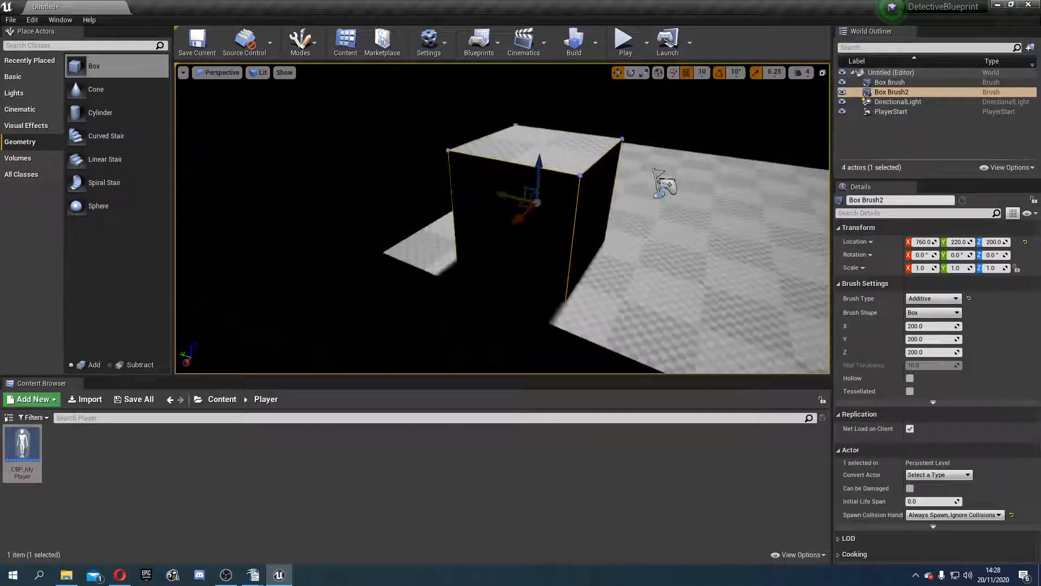
mouse_move(498, 195)
left_mouse_down()
mouse_move(418, 187)
mouse_move(363, 163)
left_mouse_up()
key("a")
right_click_drag(469, 203, 575, 204)
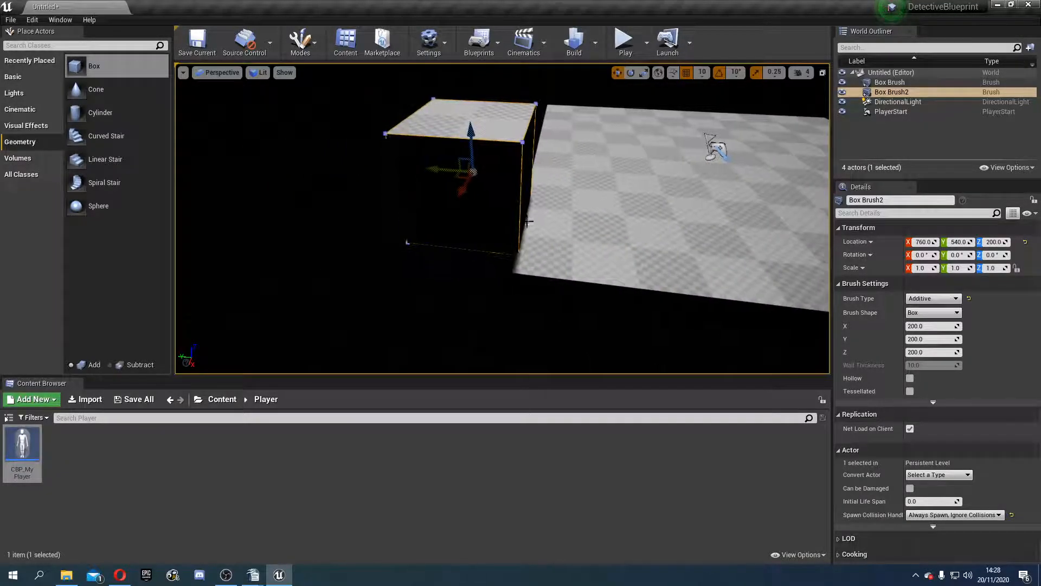
left_click_drag(433, 171, 426, 170)
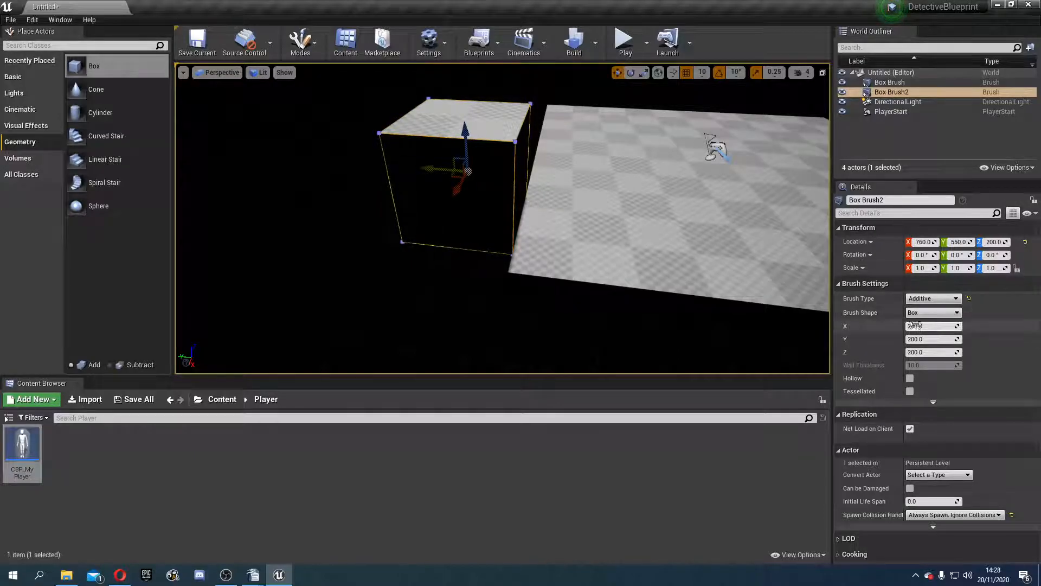
mouse_move(711, 334)
right_mouse_down()
mouse_move(596, 335)
mouse_move(711, 334)
right_mouse_up()
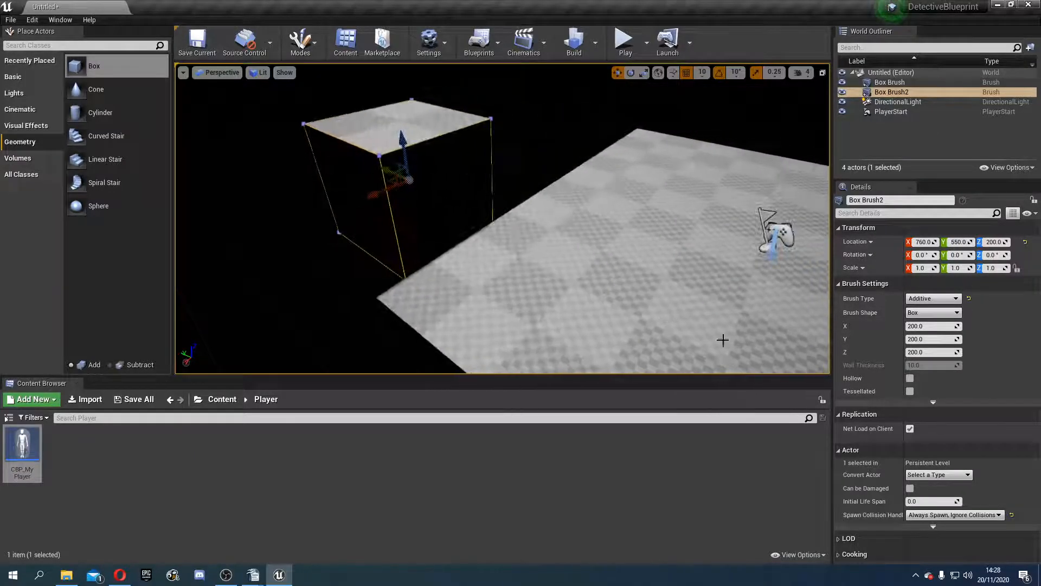
- Set the box brush's X size to 1000 and slide it along the floor edge to X location 410
left_click(922, 325)
type("100")
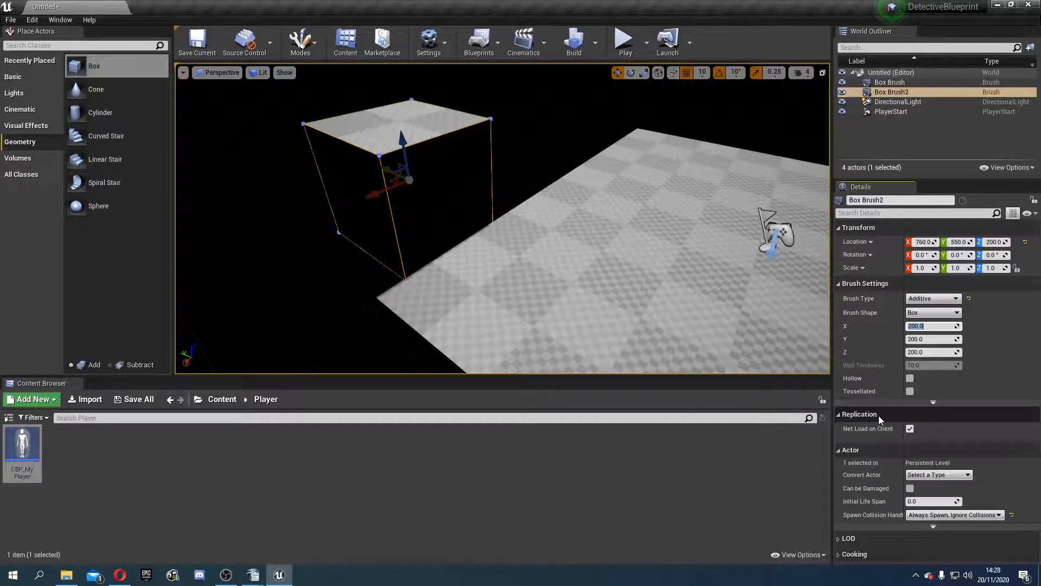
type("0")
key("Return")
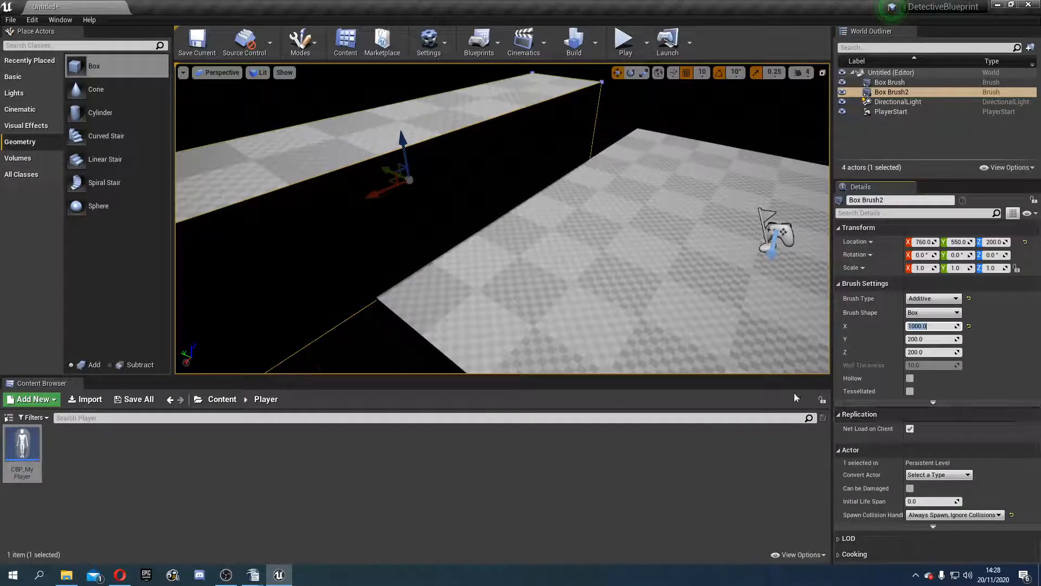
left_click_drag(376, 196, 567, 154)
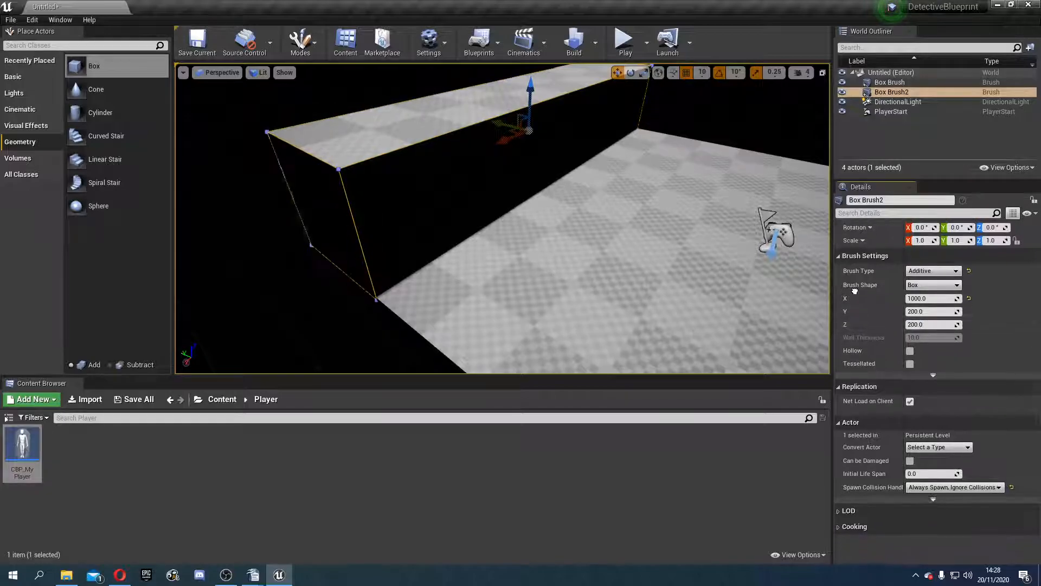
- Set the box brush's Z size to 400 and raise it to Z location 300
left_click(933, 353)
type("400")
key("Return")
right_click_drag(581, 308, 591, 250)
mouse_move(504, 208)
left_mouse_down()
mouse_move(518, 152)
mouse_move(519, 168)
left_mouse_up()
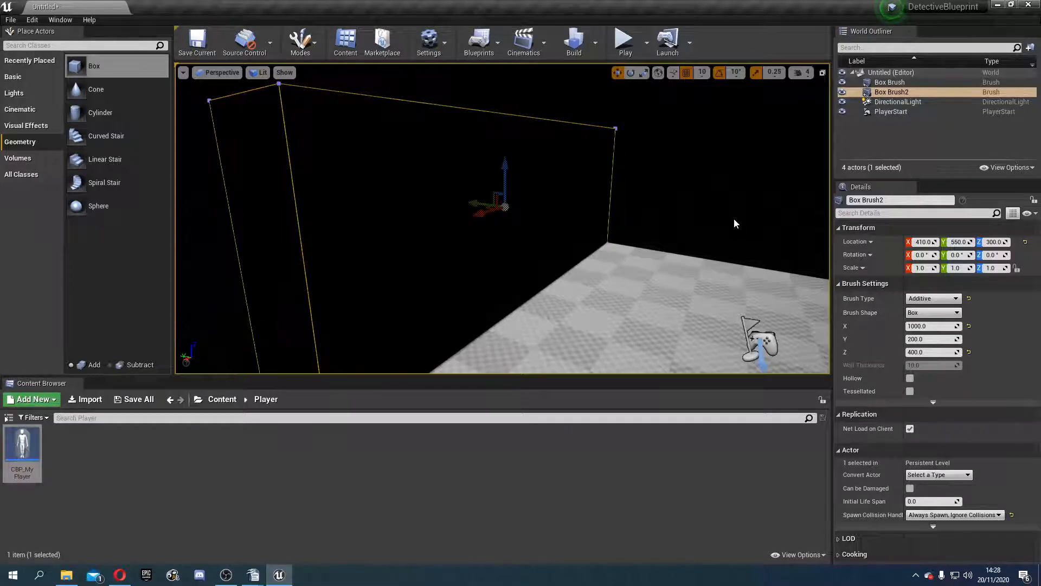
- Thin the wall brush to a Y size of 50 and move it back against the floor edge at Y location 470
left_click(908, 339)
type("50")
key("Return")
mouse_move(468, 201)
left_mouse_down()
mouse_move(484, 213)
mouse_move(515, 211)
left_mouse_up()
right_click_drag(515, 211, 488, 277)
mouse_move(547, 77)
left_mouse_down()
mouse_move(498, 79)
mouse_move(522, 82)
left_mouse_up()
- Duplicate the wall brush to the opposite side of the floor and align the copy with the edge at Y location -570
scroll(581, 173, "down", 5)
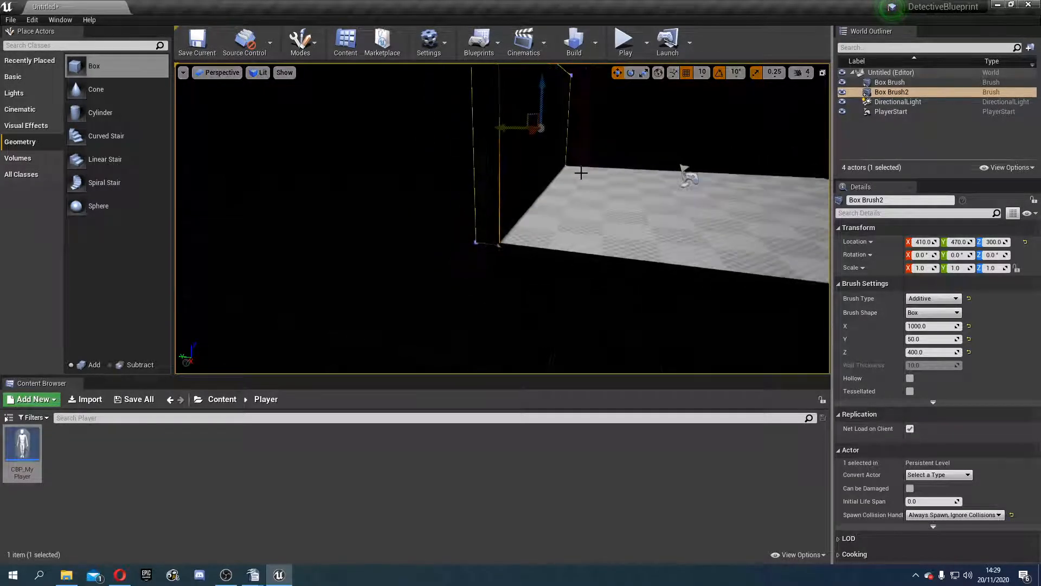
right_click_drag(589, 195, 599, 167)
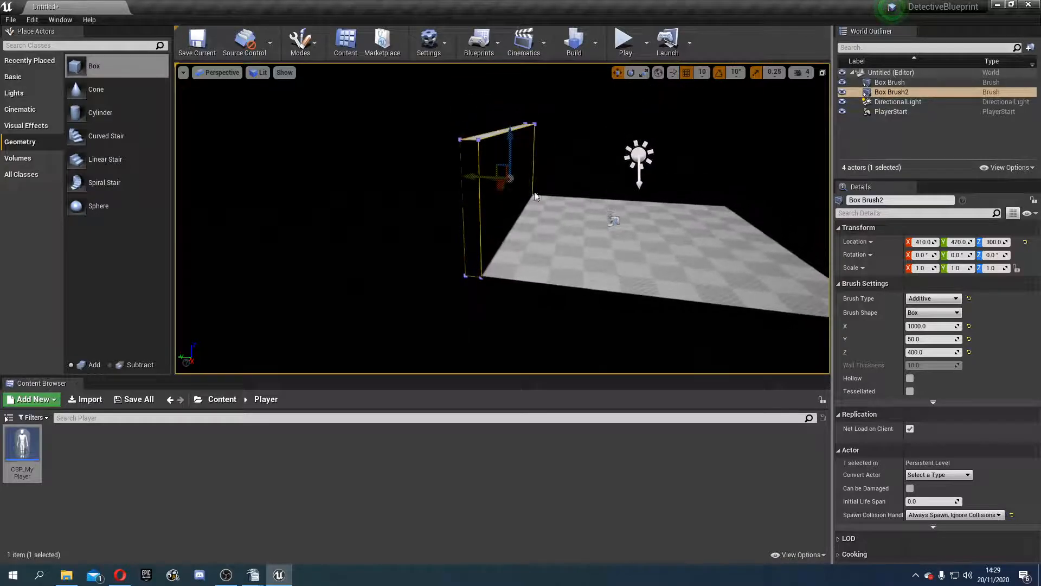
mouse_move(466, 177)
left_mouse_down("alt")
mouse_move(651, 190)
mouse_move(729, 208)
left_mouse_up("alt")
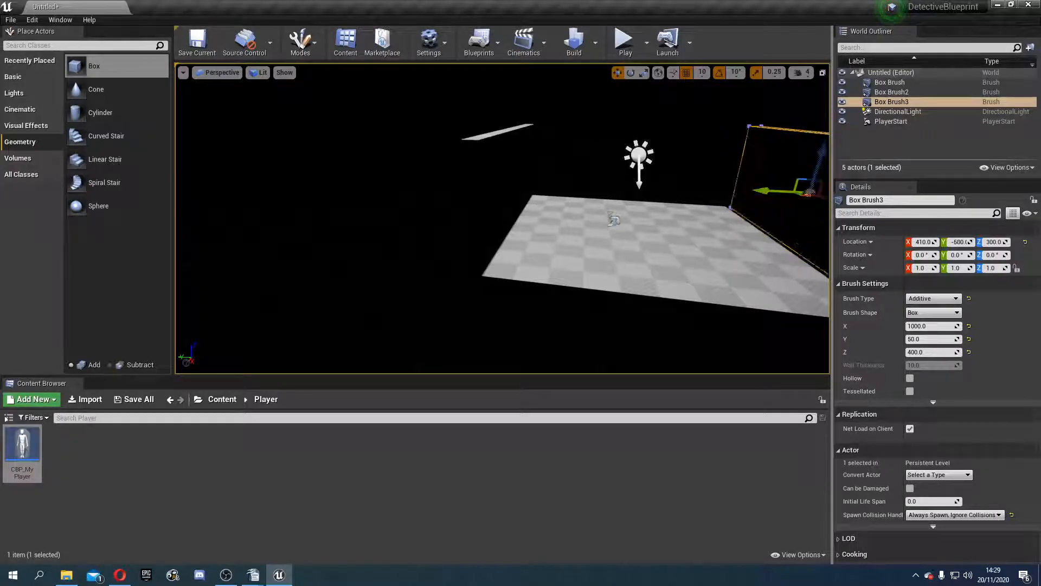
right_click_drag(733, 216, 760, 226)
right_click_drag(618, 100, 668, 102)
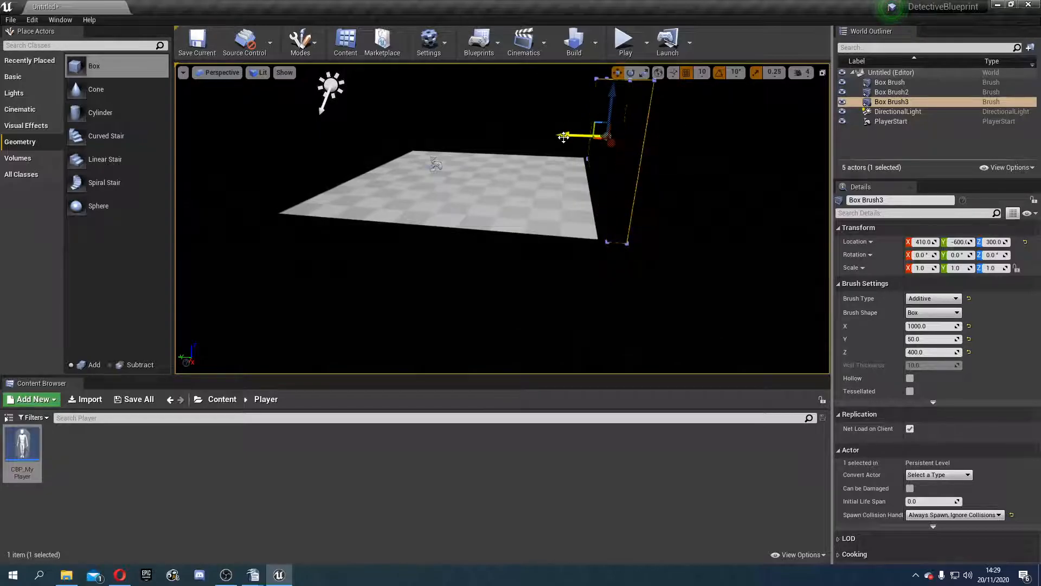
left_click_drag(563, 138, 555, 140)
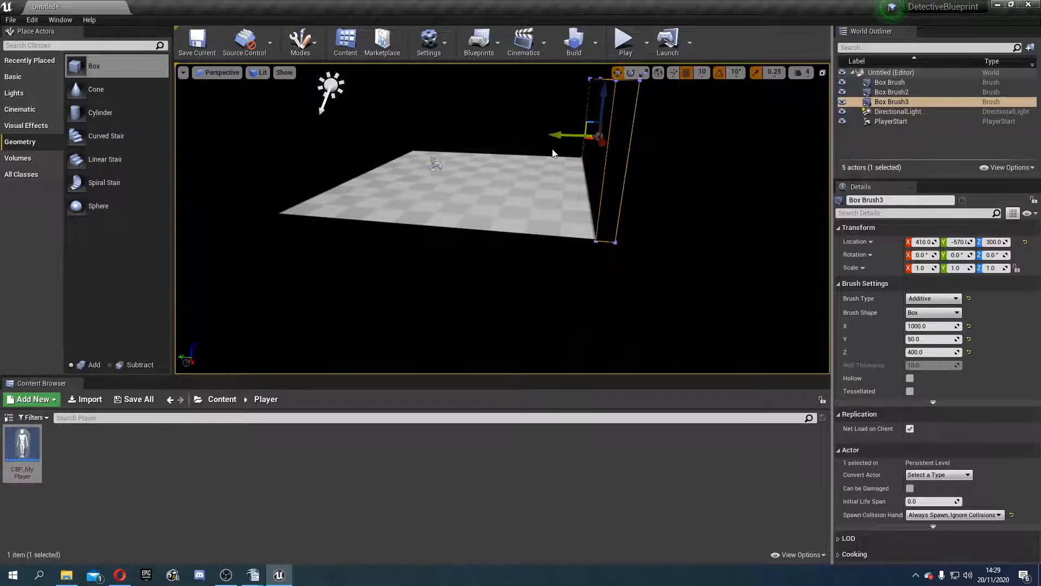
right_click_drag(531, 200, 483, 193)
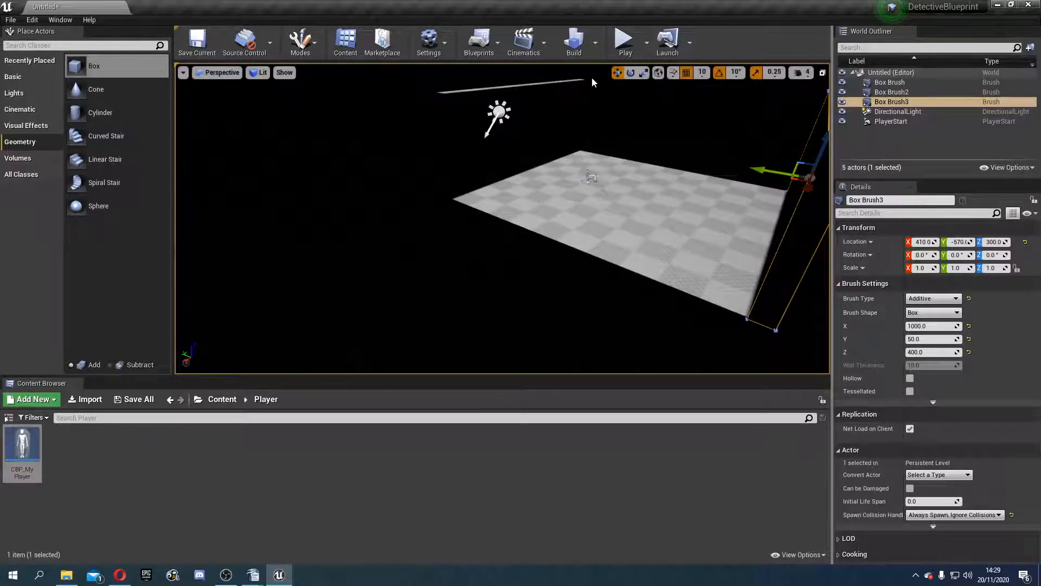
- Play-test the level with its two walls and inspect how they are lit
left_click(625, 47)
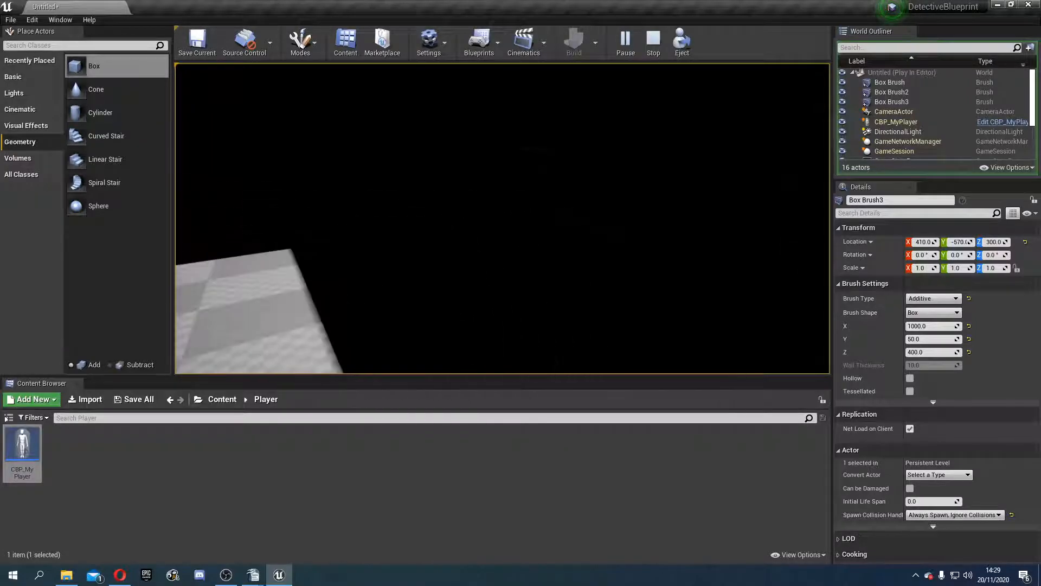
key("Escape")
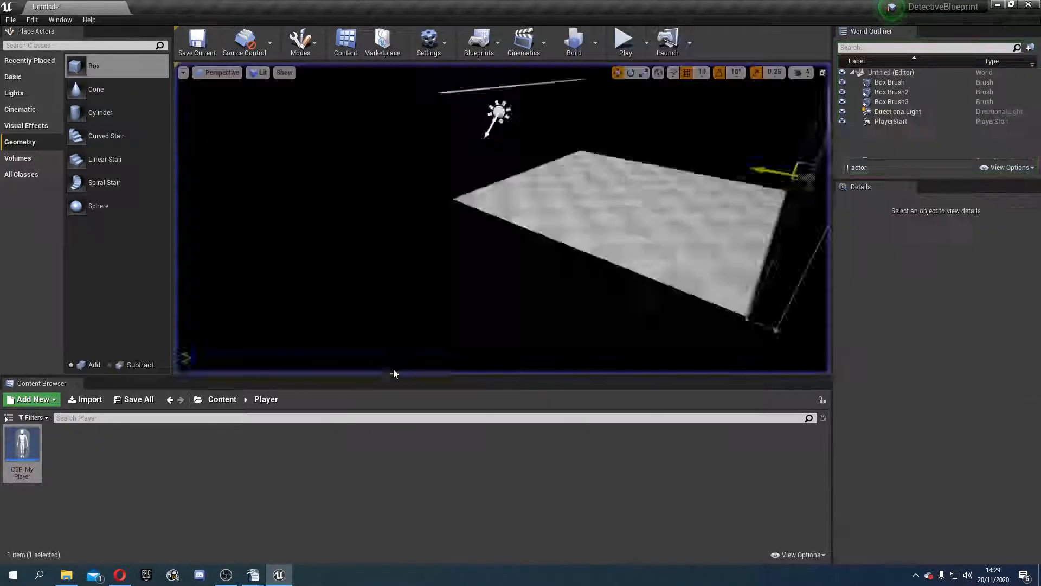
right_click_drag(502, 218, 564, 184)
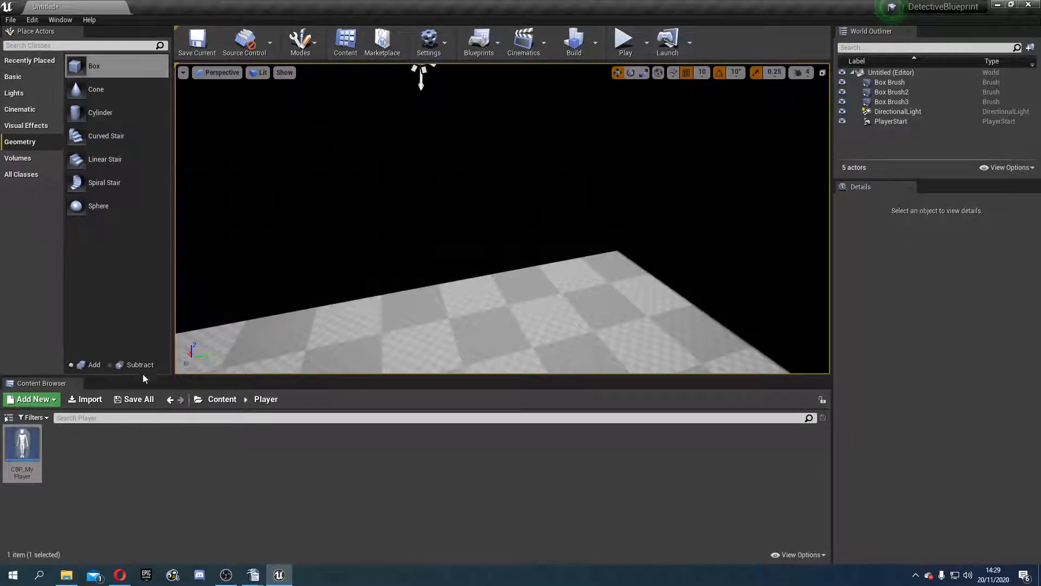
- Delete the directional light and switch the viewport to Unlit view mode
left_click(881, 112)
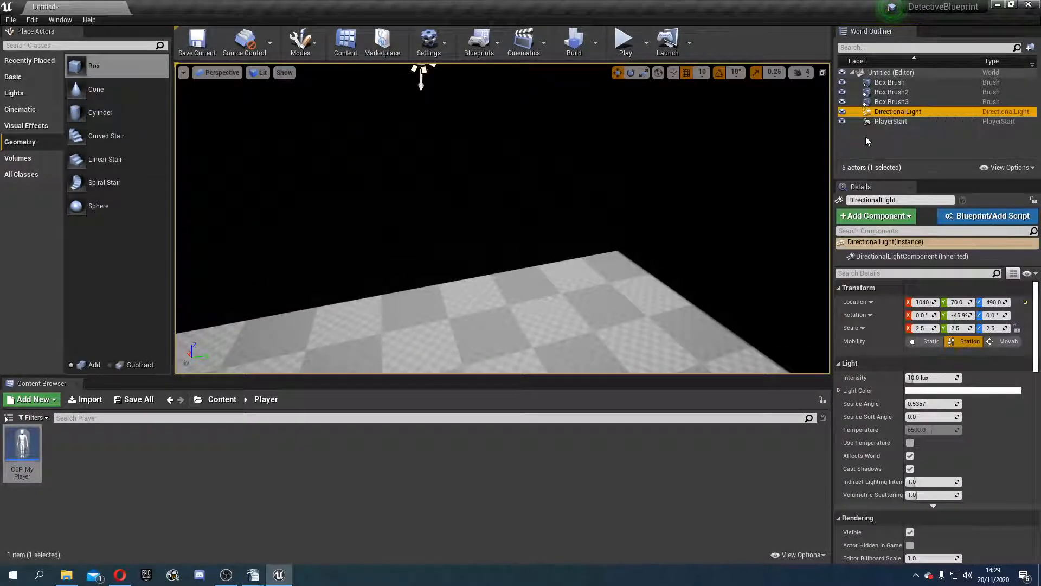
key("Delete")
left_click(259, 72)
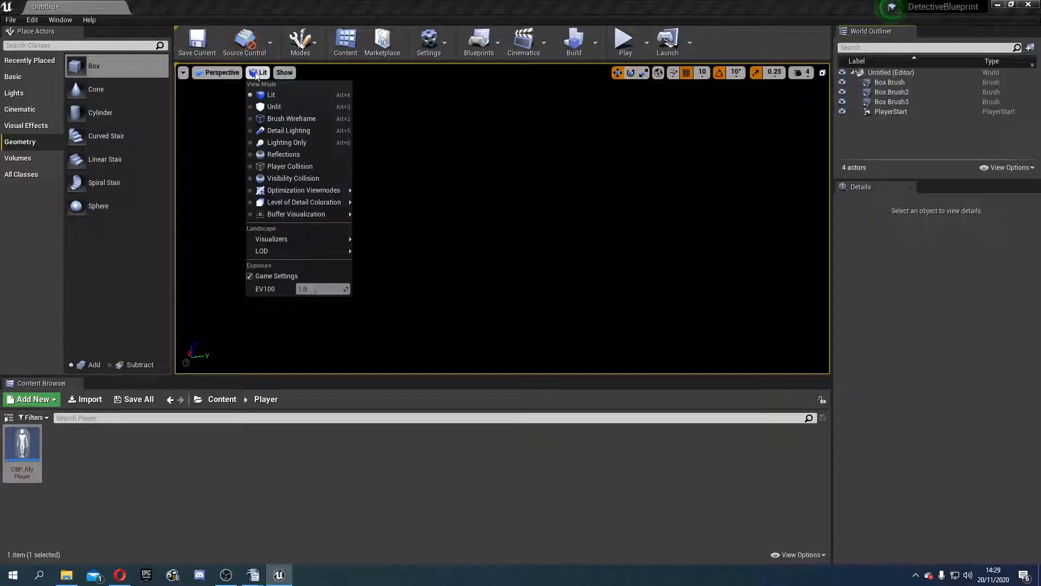
left_click(265, 105)
- Place a point light between the two walls and position it at about X 330, Y -70, Z 160
left_click(13, 92)
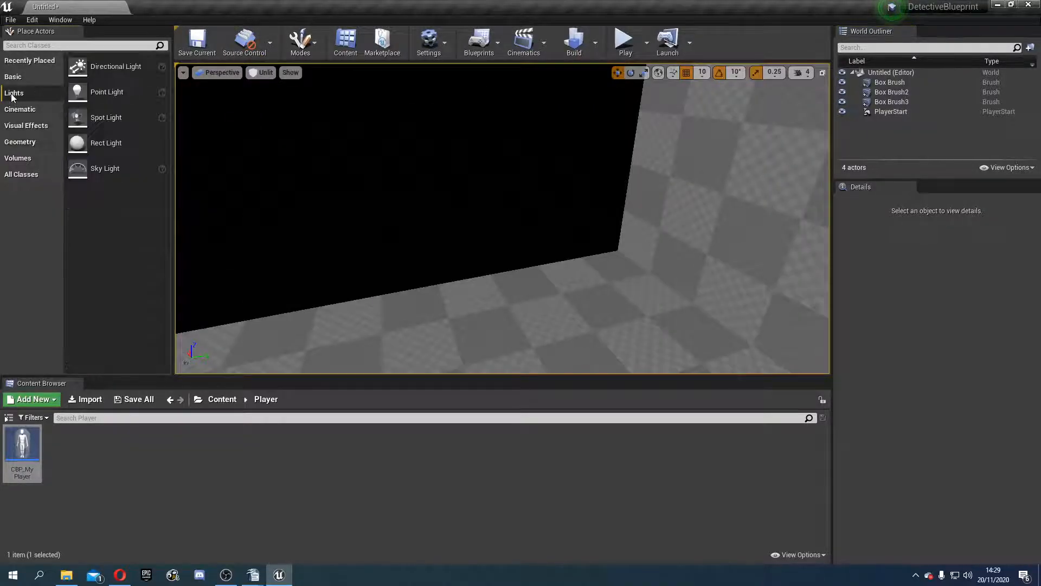
scroll(251, 215, "down", 3)
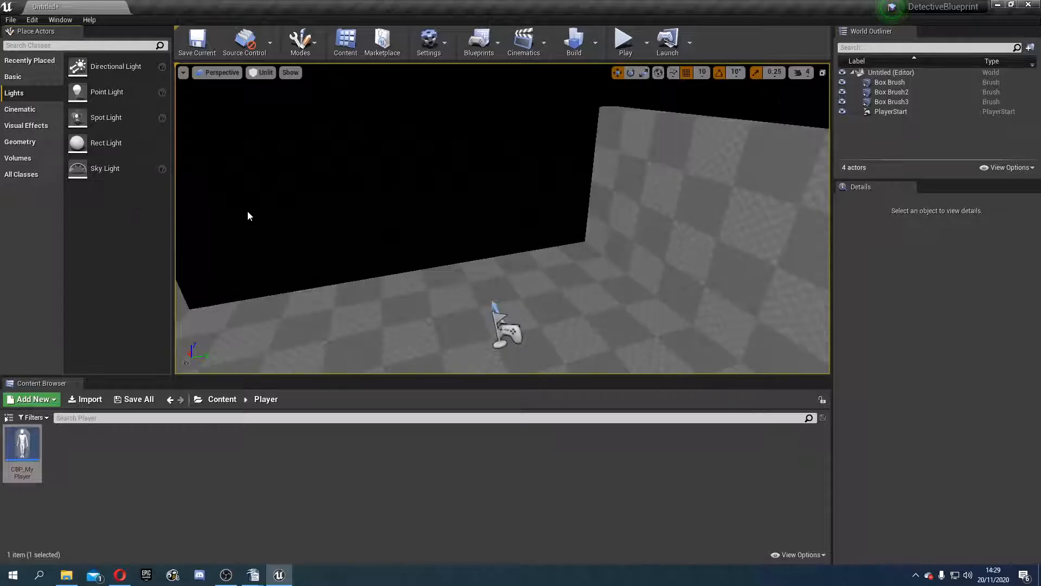
left_click_drag(106, 93, 428, 338)
scroll(429, 342, "down", 5)
left_click_drag(454, 245, 478, 294)
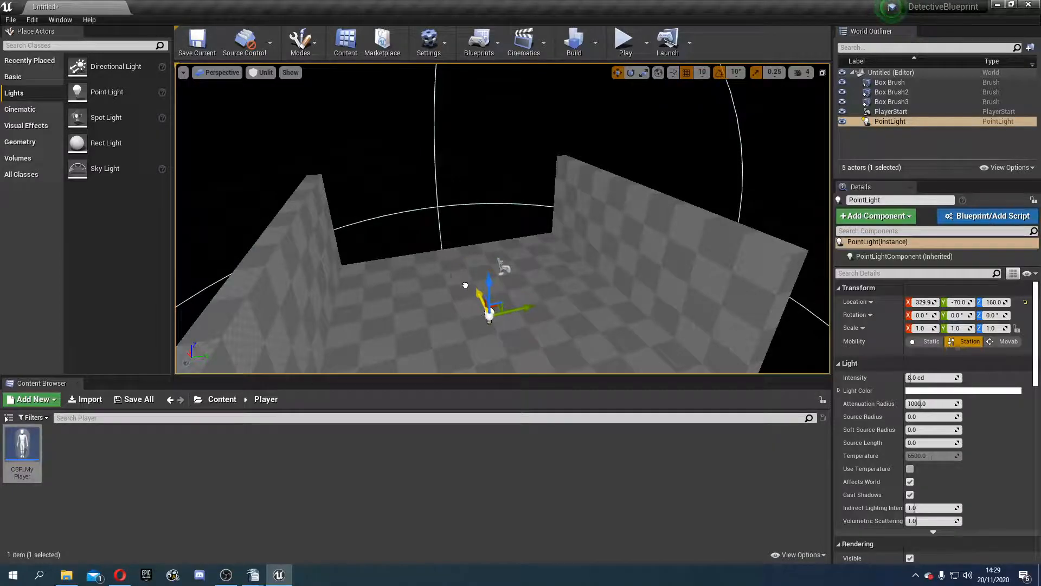
- Return the viewport to Lit view mode and set the point light's intensity to 20 cd after trying 15 cd
left_click(265, 73)
left_click(271, 97)
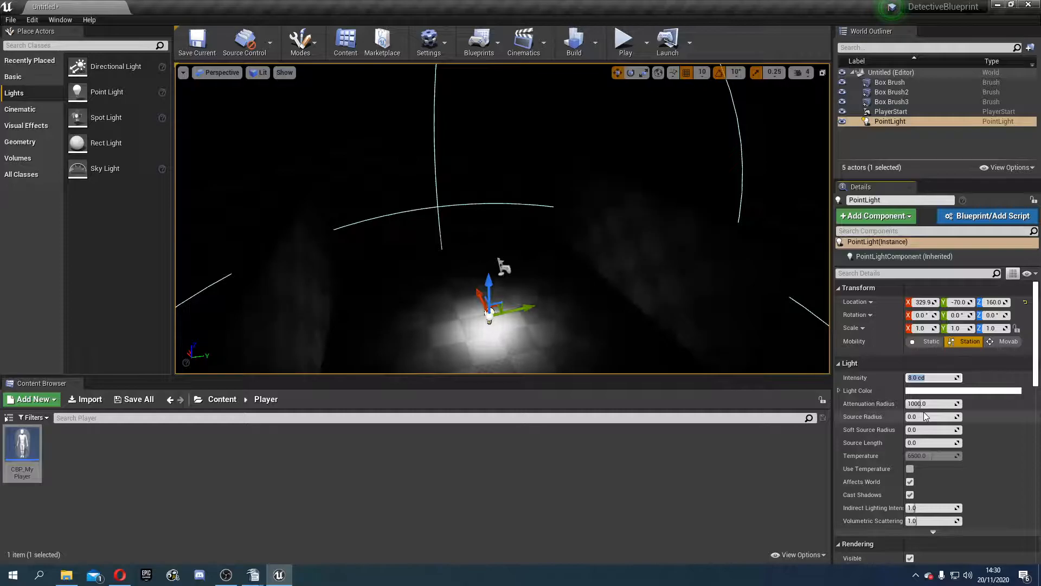
type("15")
key("Return")
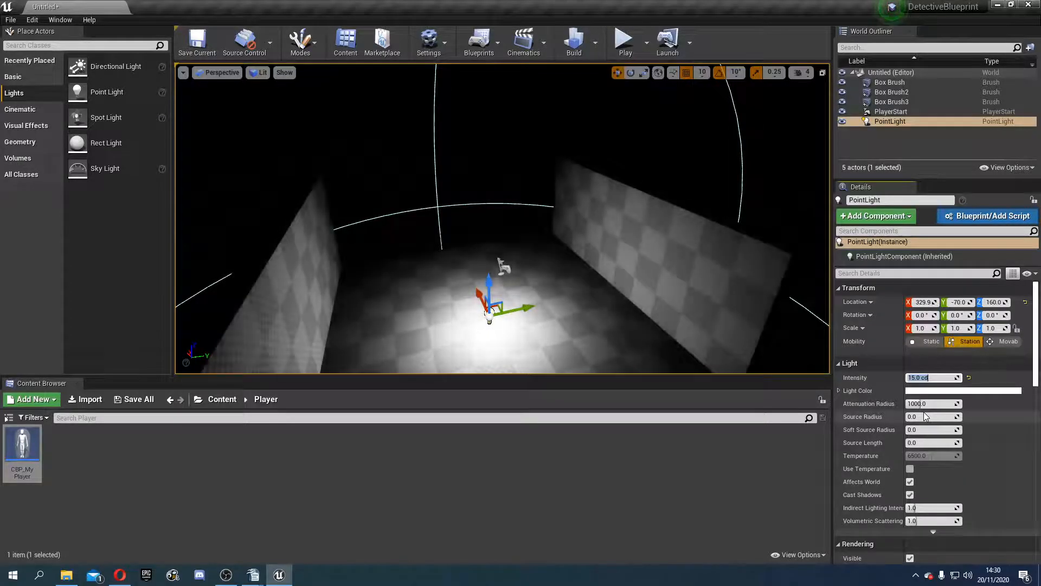
type("20")
key("Return")
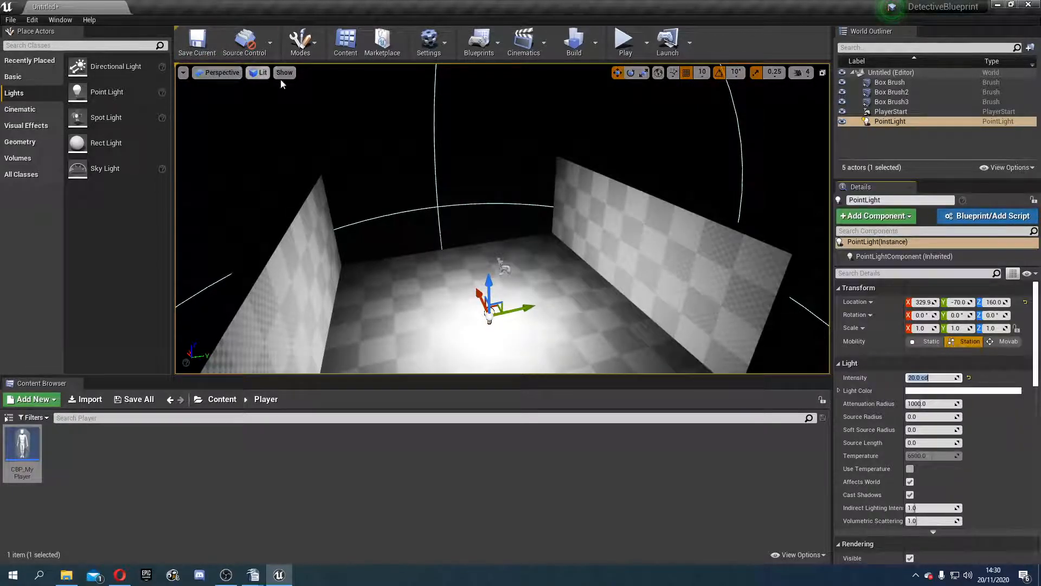
- Select both side walls and duplicate them together, shifting the copies along the Y axis
mouse_move(523, 275)
right_mouse_down()
mouse_move(552, 329)
mouse_move(488, 328)
mouse_move(569, 269)
right_mouse_up()
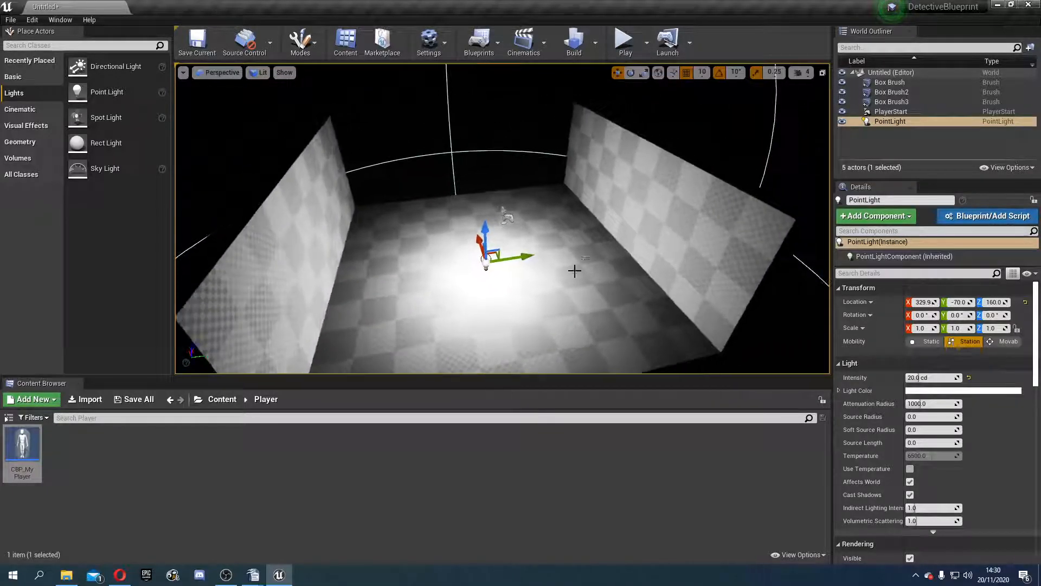
left_click(627, 217)
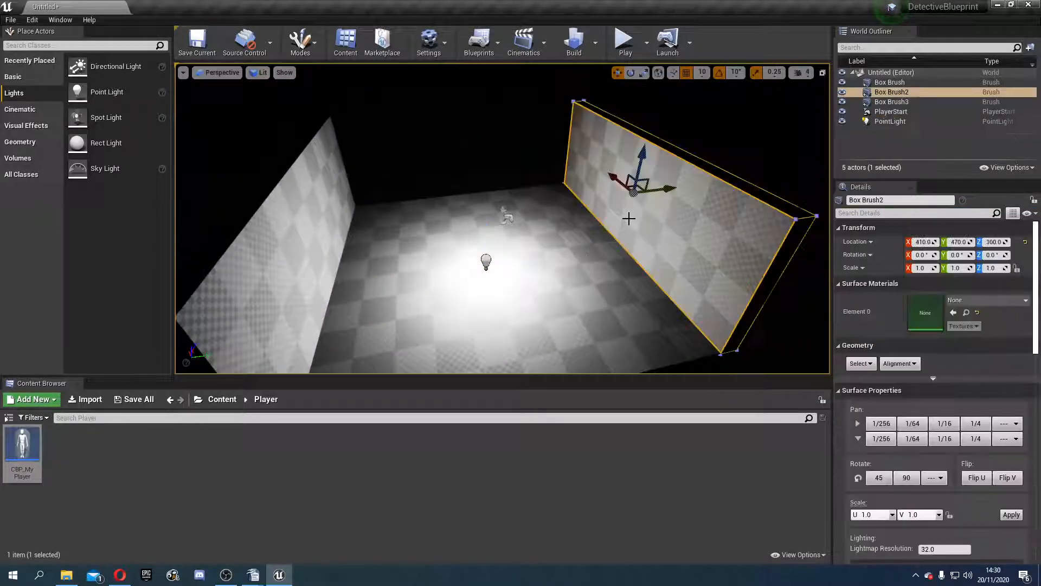
left_click(299, 230, "ctrl")
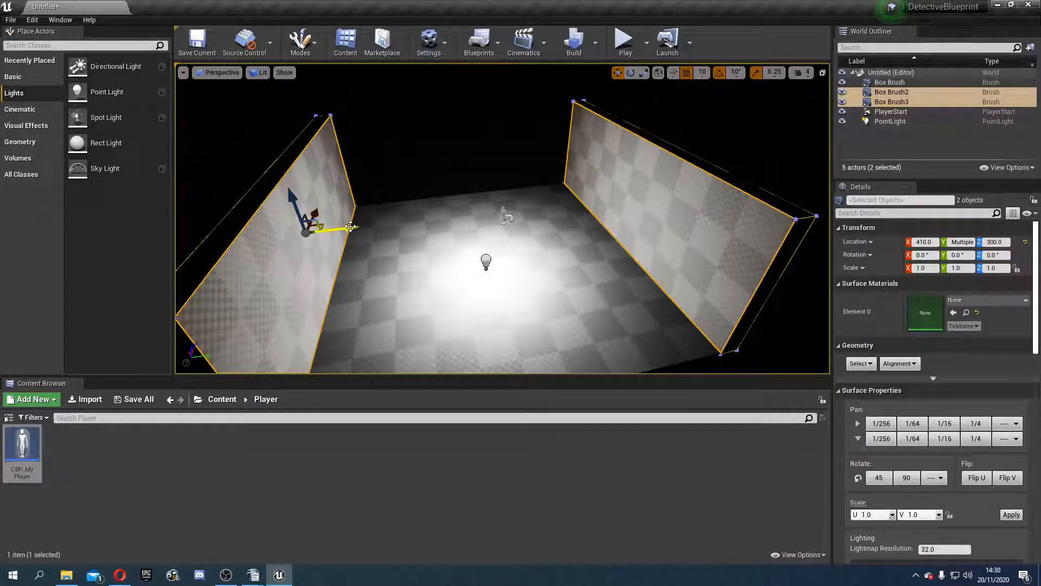
left_click_drag(347, 228, 411, 226, "alt")
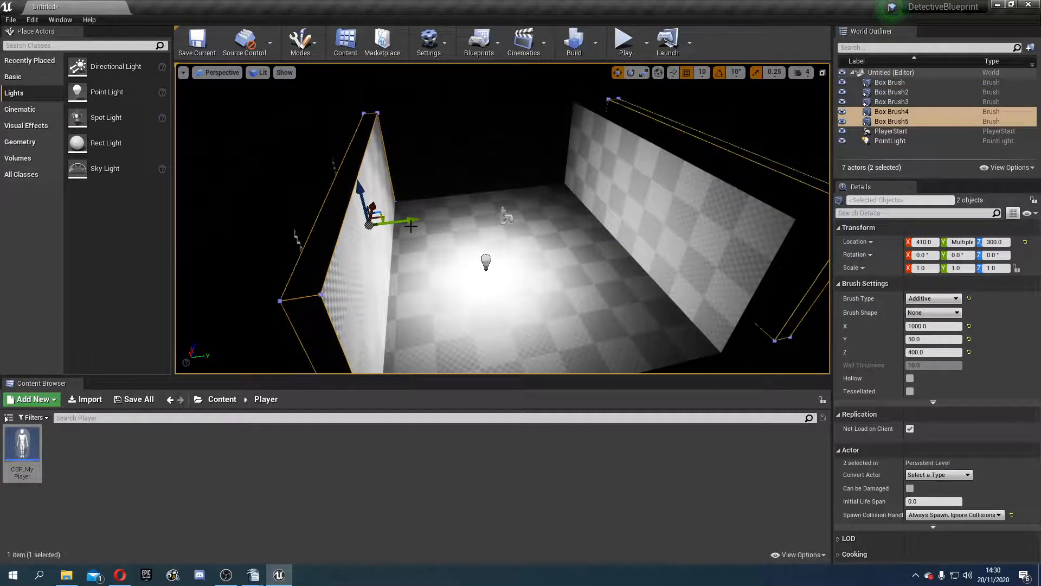
- Rotate the two copied walls -90° about Z and move them to close the room's two open ends
key("e")
left_click_drag(411, 243, 369, 244)
mouse_move(412, 244)
right_mouse_down()
mouse_move(531, 255)
mouse_move(434, 244)
mouse_move(483, 272)
mouse_move(401, 238)
mouse_move(449, 284)
right_mouse_up()
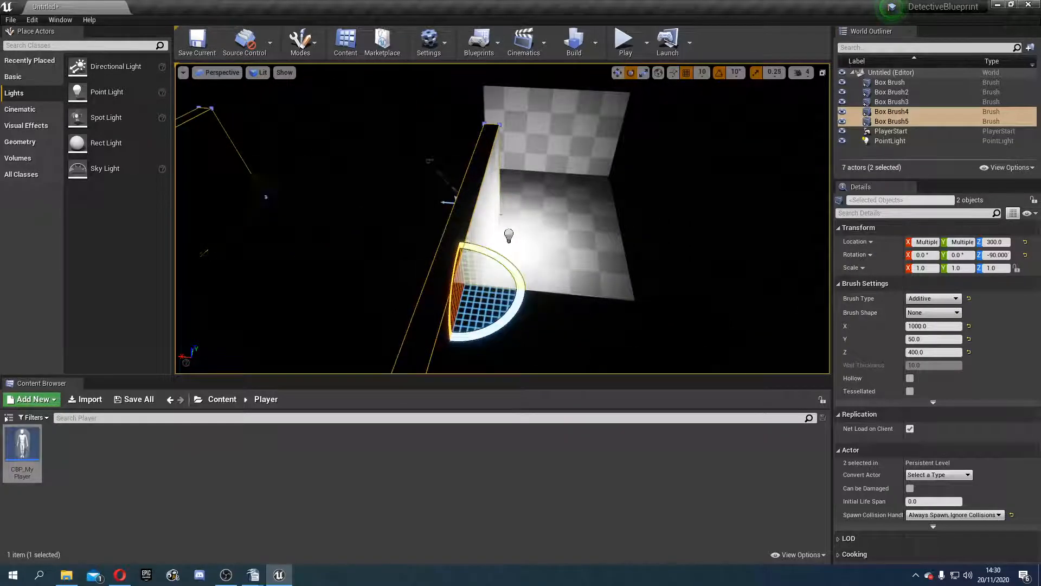
key("w")
left_click_drag(449, 284, 622, 301)
left_click_drag(662, 269, 636, 191)
mouse_move(565, 207)
right_mouse_down()
mouse_move(361, 209)
mouse_move(566, 234)
mouse_move(564, 209)
right_mouse_up()
key("d")
left_click_drag(557, 297, 553, 302)
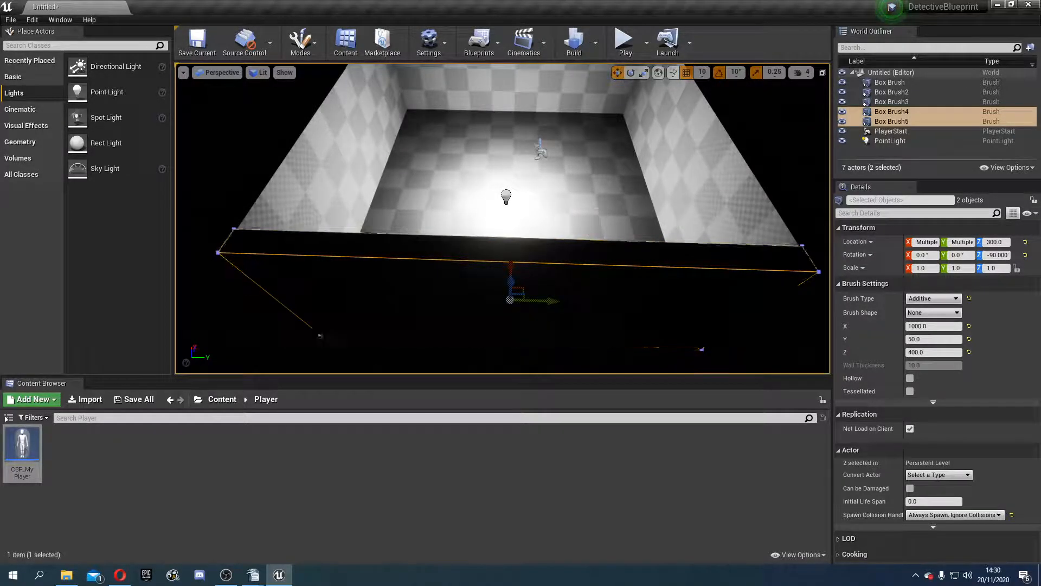
- Duplicate the floor upward to Z 520 as a ceiling and play-test the enclosed room
left_click(600, 208)
right_click_drag(570, 196, 570, 179)
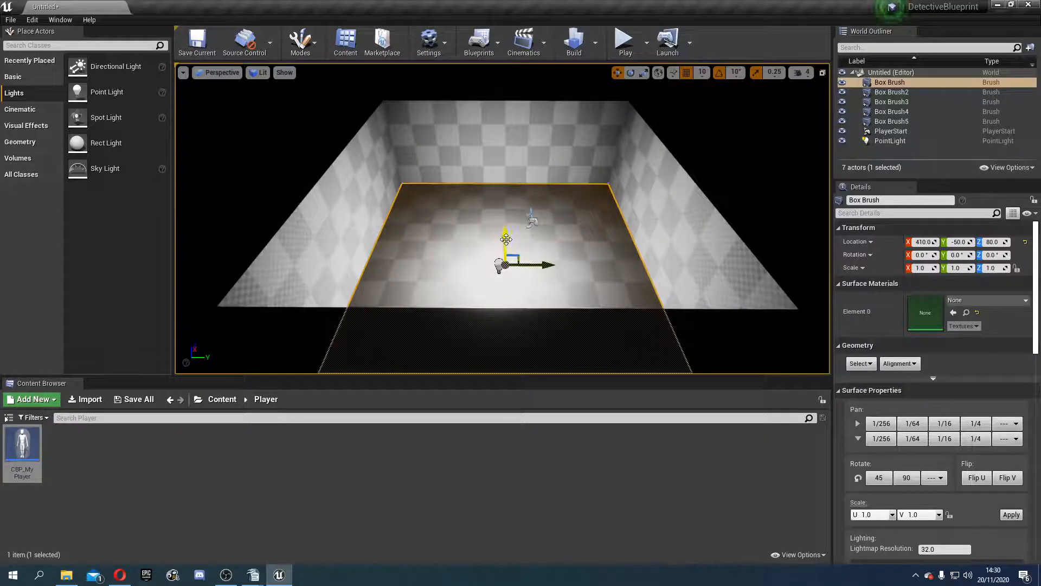
mouse_move(506, 236)
left_mouse_down("alt")
mouse_move(507, 174)
mouse_move(535, 104)
left_mouse_up("alt")
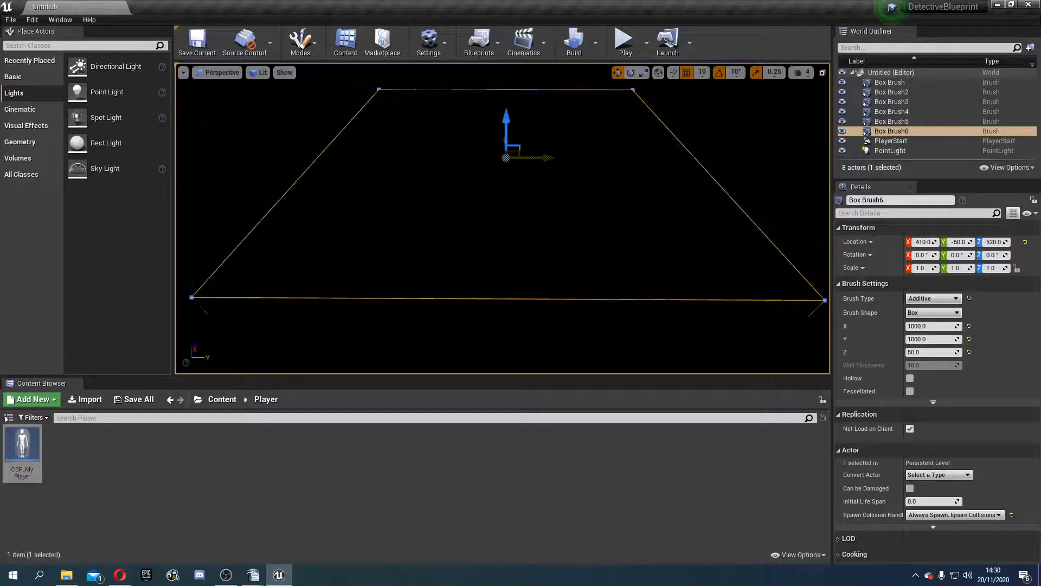
left_click(623, 41)
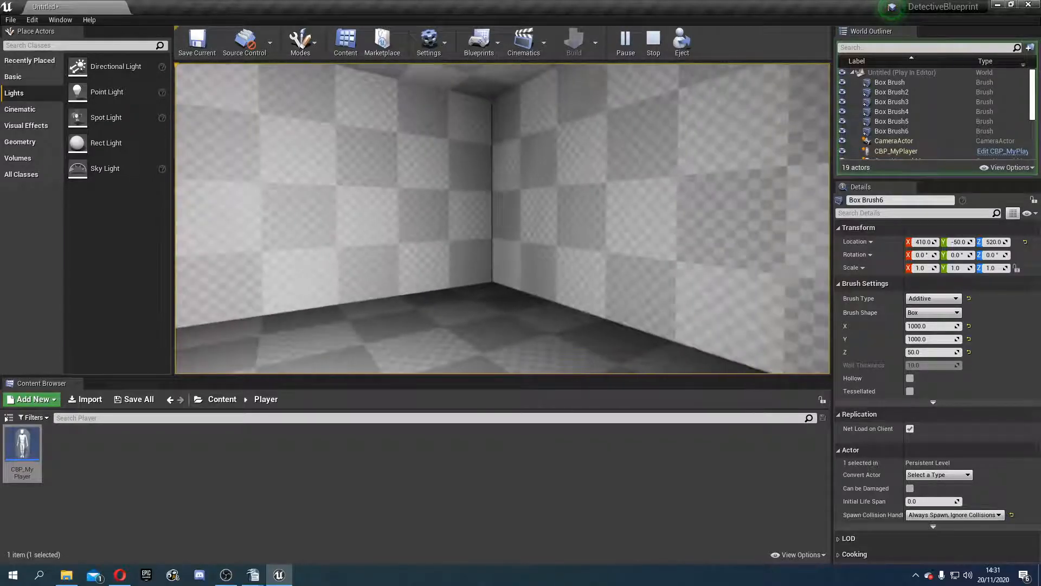
key("Escape")
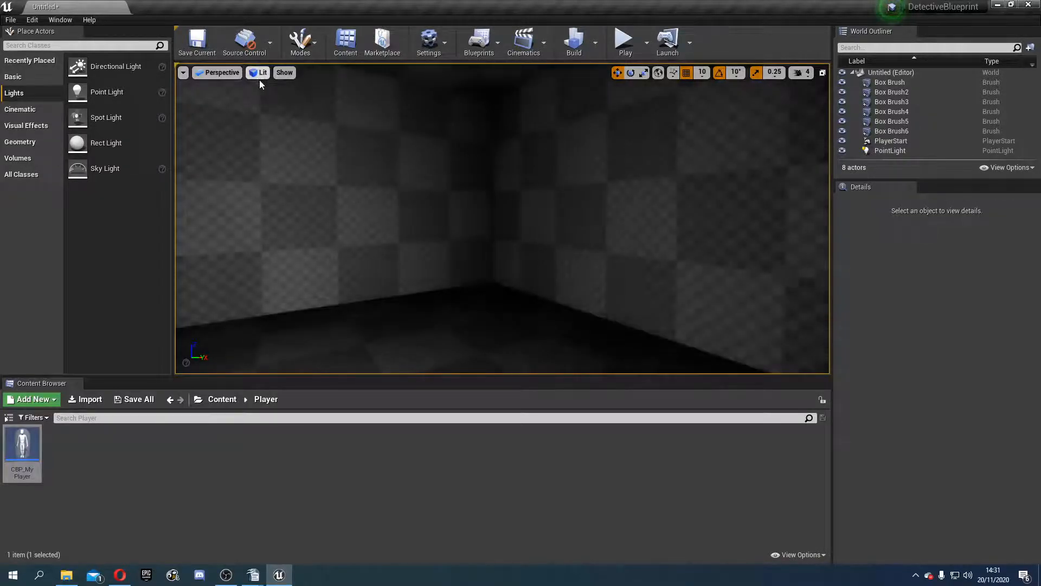
- Shift the side wall at Y -570 to X 420 in Unlit view mode and return the viewport to Lit
left_click(255, 73)
left_click(267, 96)
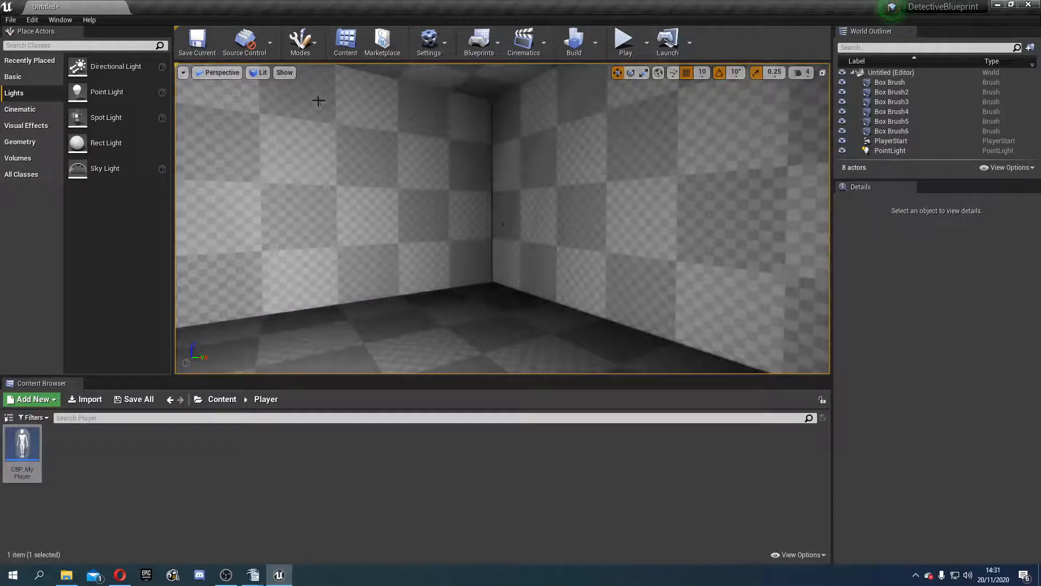
left_click(267, 90)
left_click(260, 72)
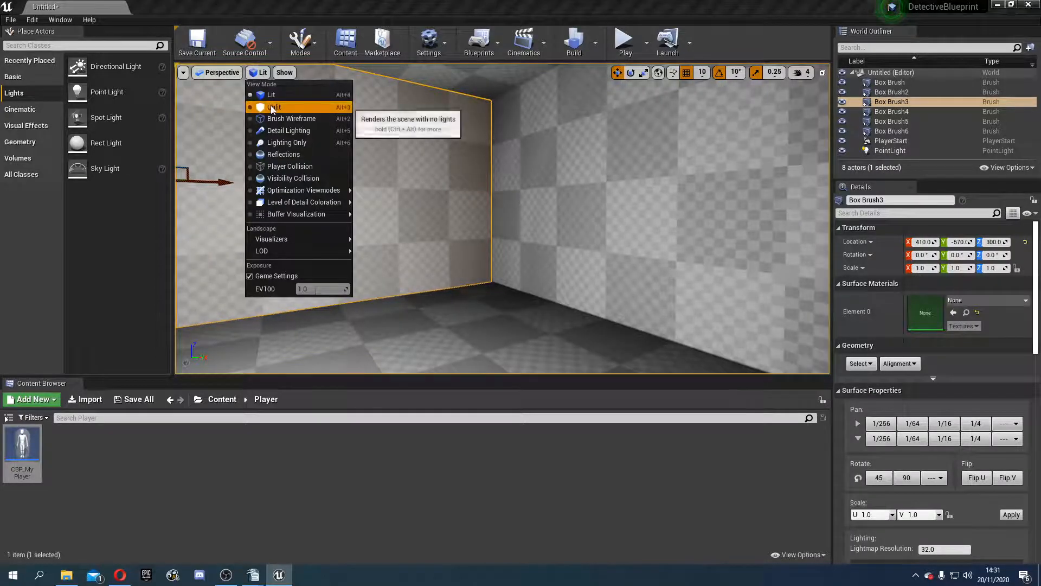
left_click(274, 106)
key("f")
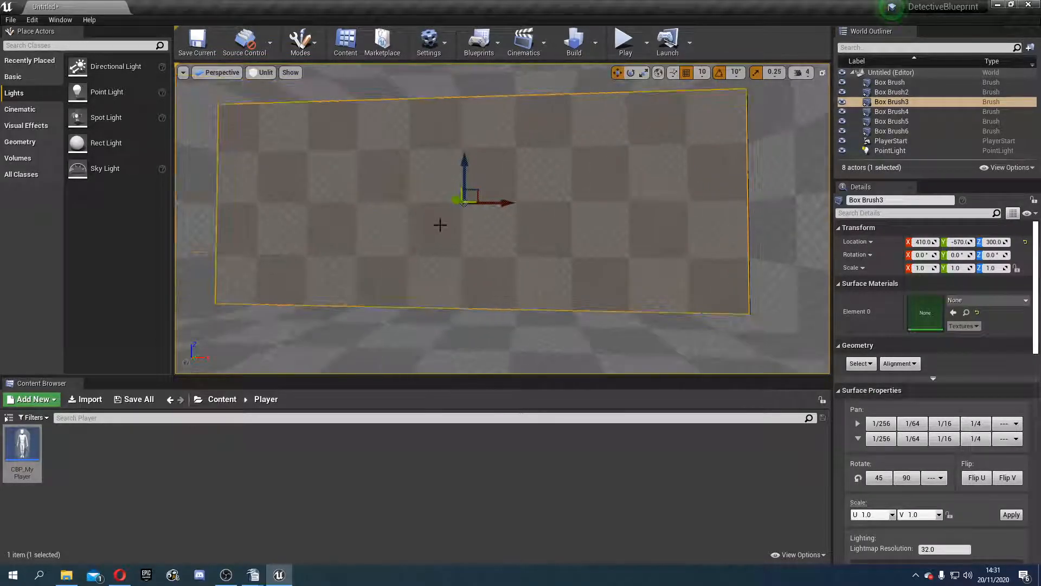
mouse_move(504, 206)
left_mouse_down()
mouse_move(520, 206)
mouse_move(511, 206)
left_mouse_up()
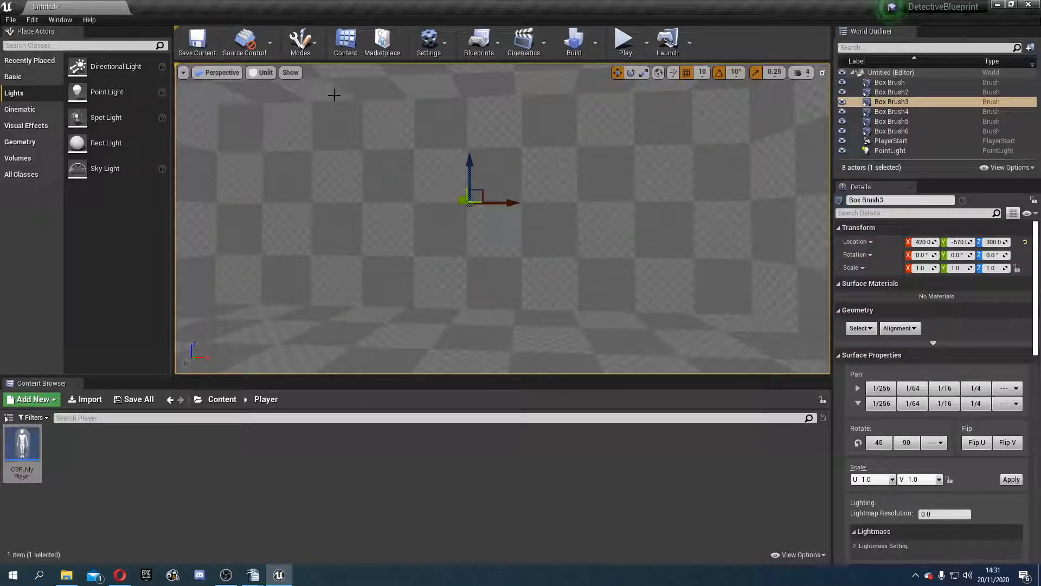
left_click(262, 73)
left_click(268, 96)
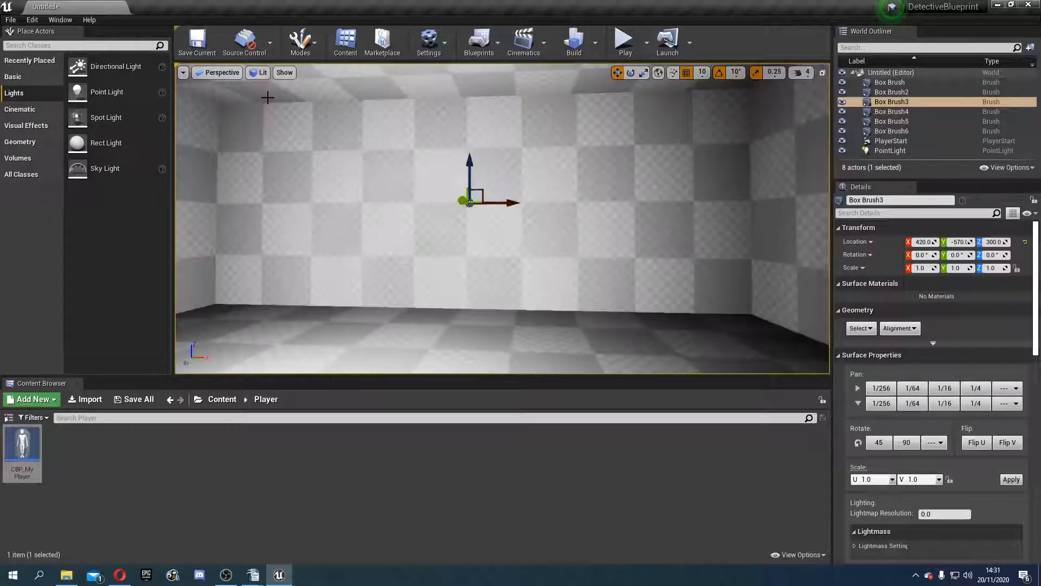
- Look through the project's Player and GameSettings folders and return to the Content folder
right_click_drag(464, 157, 409, 150)
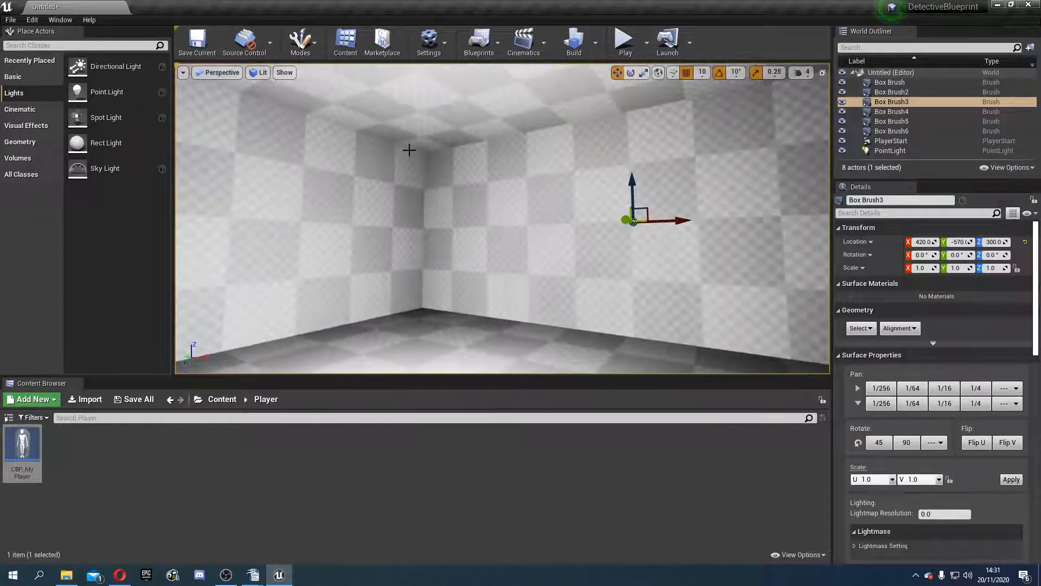
left_click(221, 400)
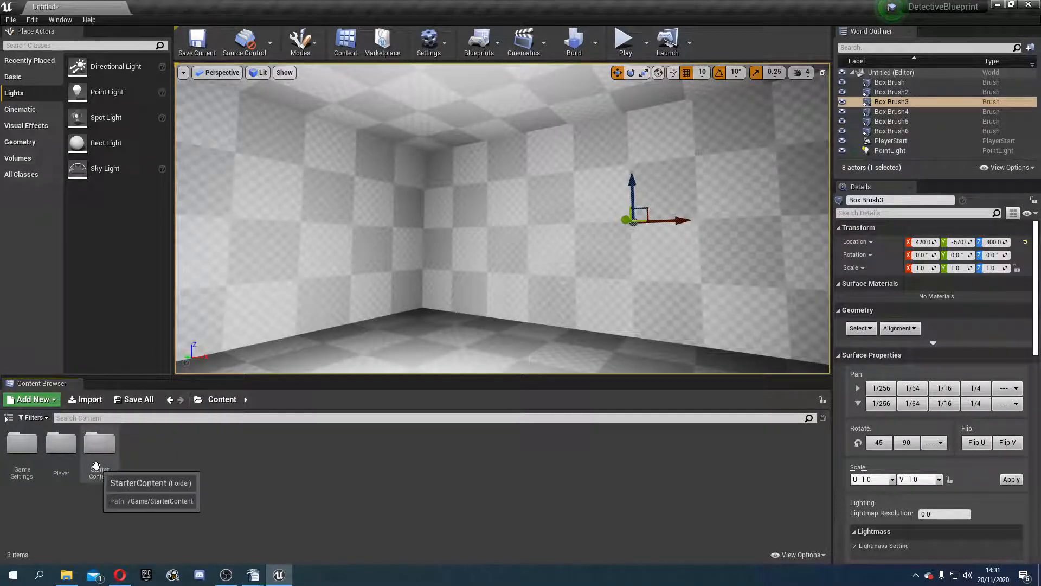
double_click(61, 442)
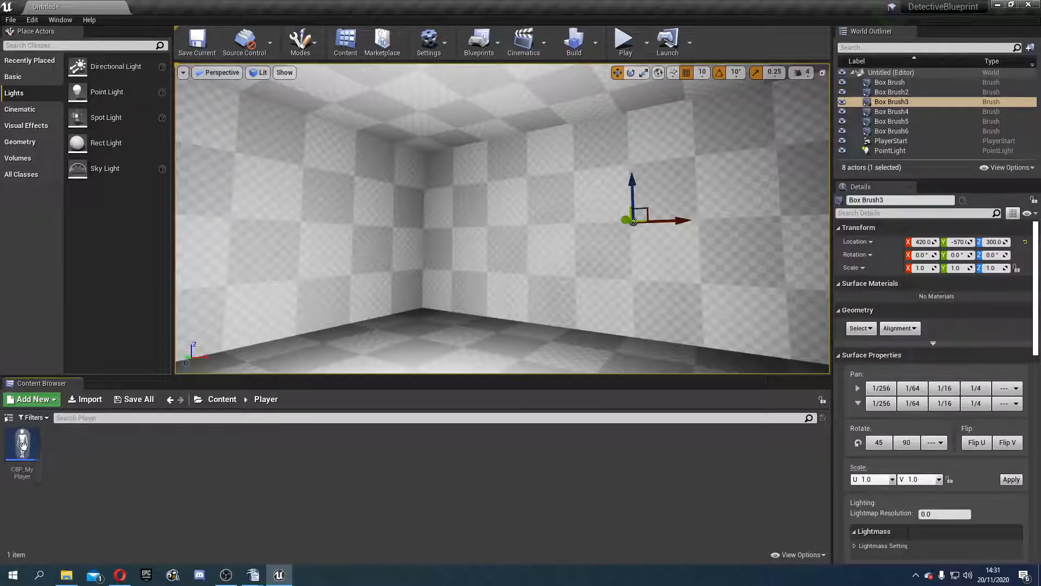
left_click(221, 399)
double_click(22, 445)
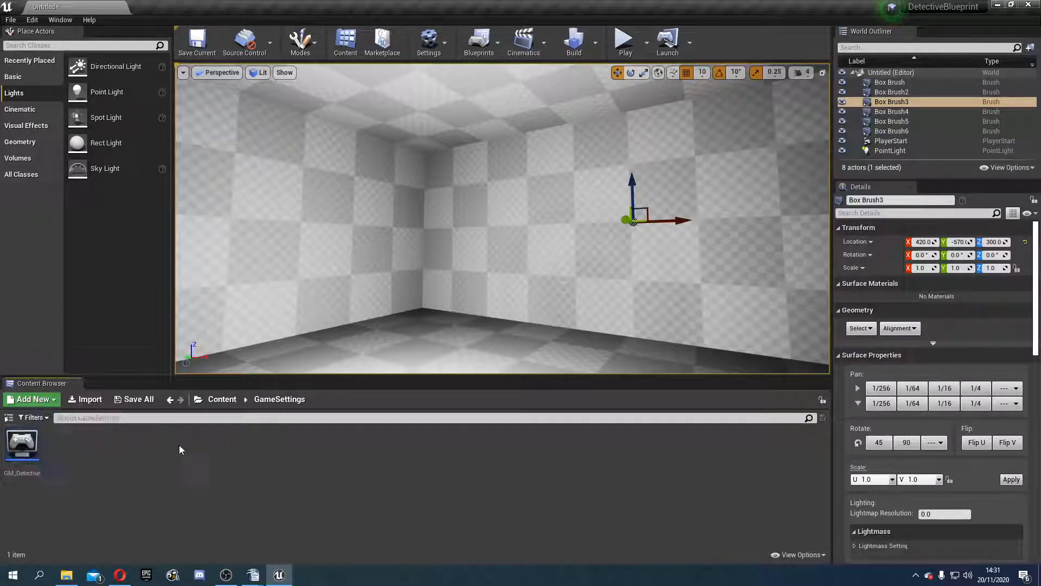
left_click(220, 400)
double_click(61, 443)
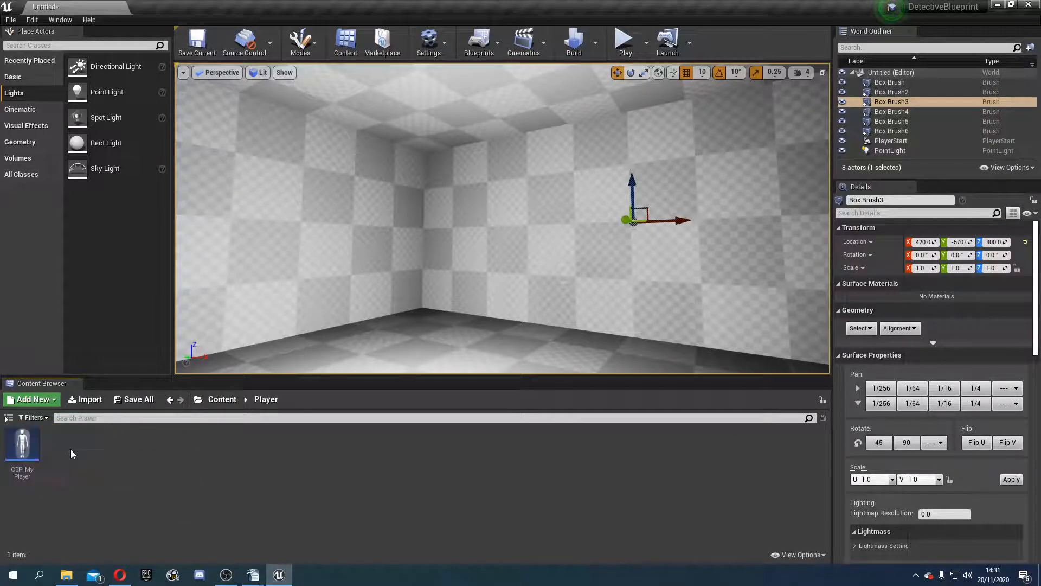
left_click(205, 406)
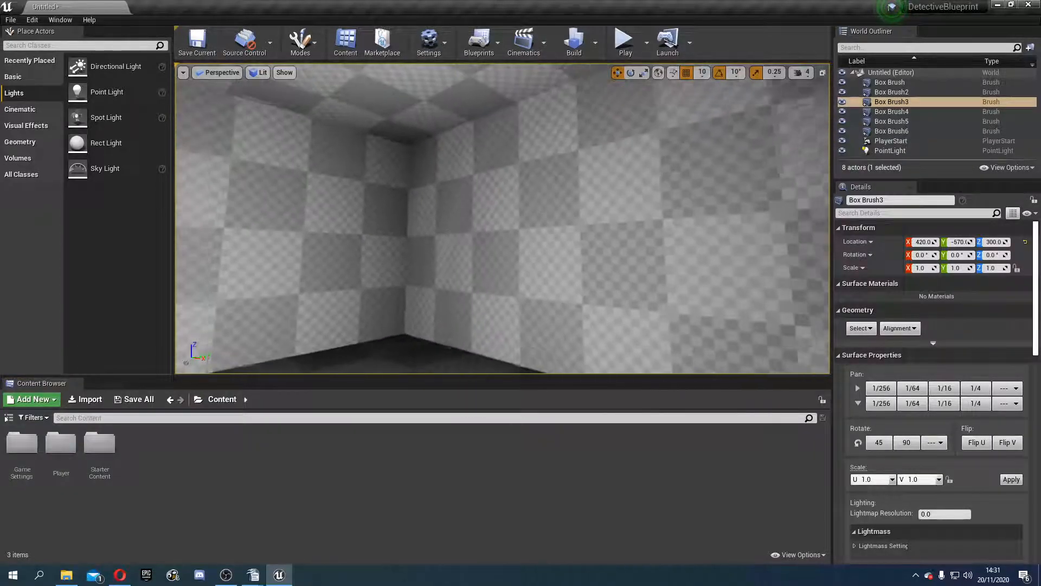
- Select the point light and inspect the lighting on the floor, walls and ceiling around it
right_click_drag(502, 218, 282, 255)
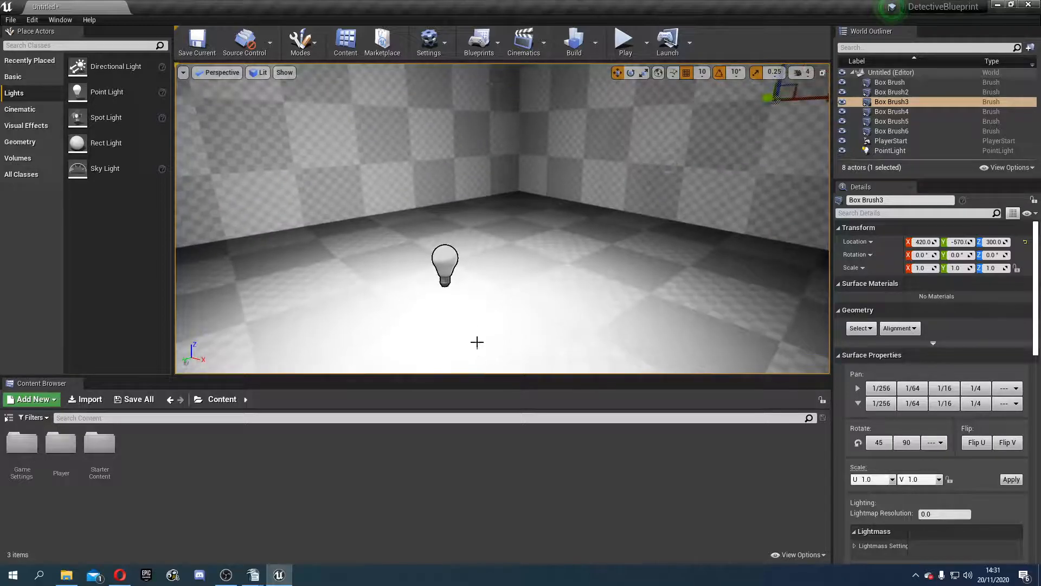
left_click(445, 270)
scroll(451, 270, "down", 8)
scroll(452, 269, "up", 2)
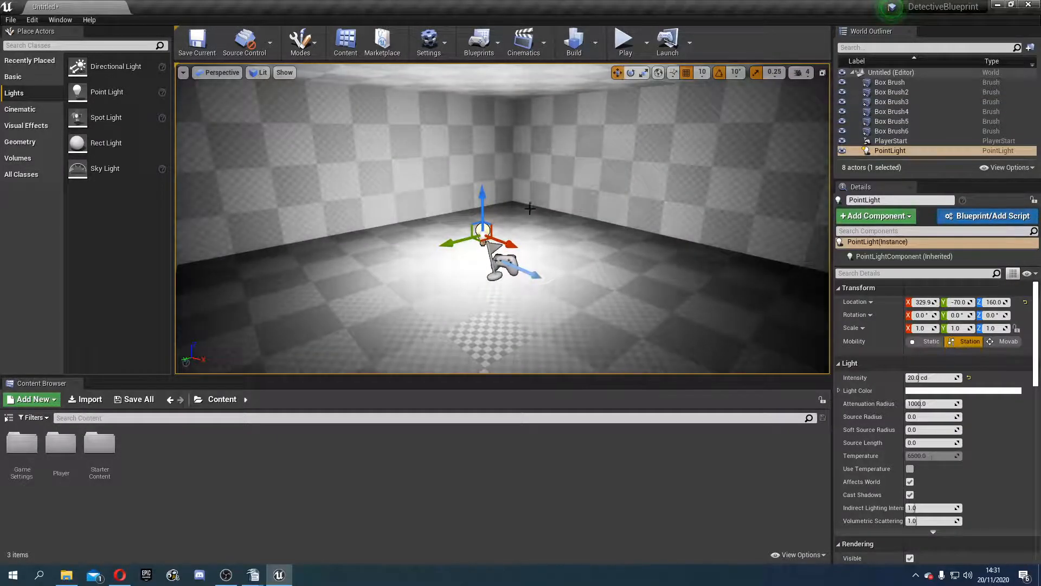
right_click_drag(611, 104, 618, 90)
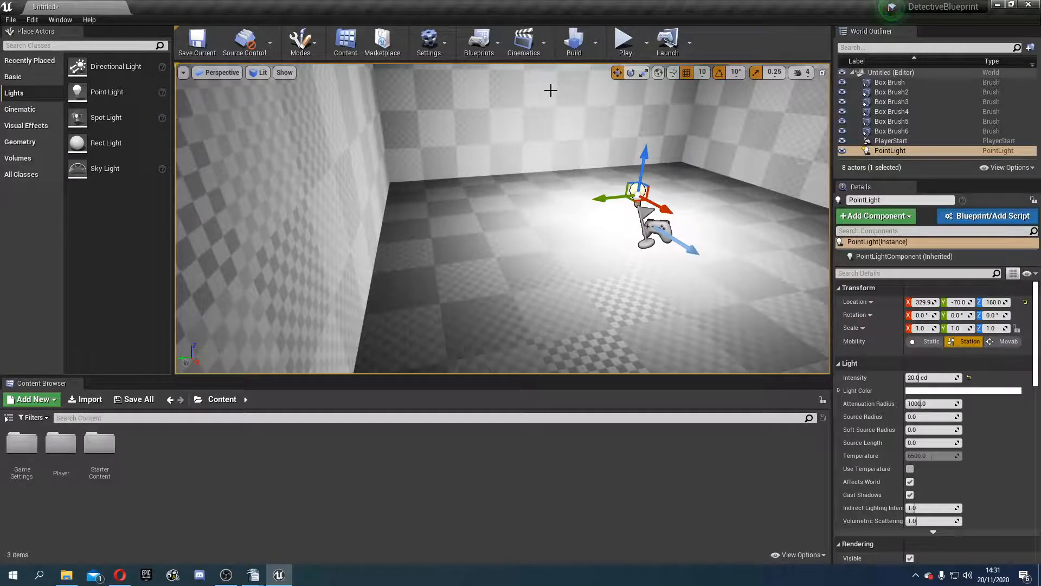
right_click_drag(543, 138, 542, 138)
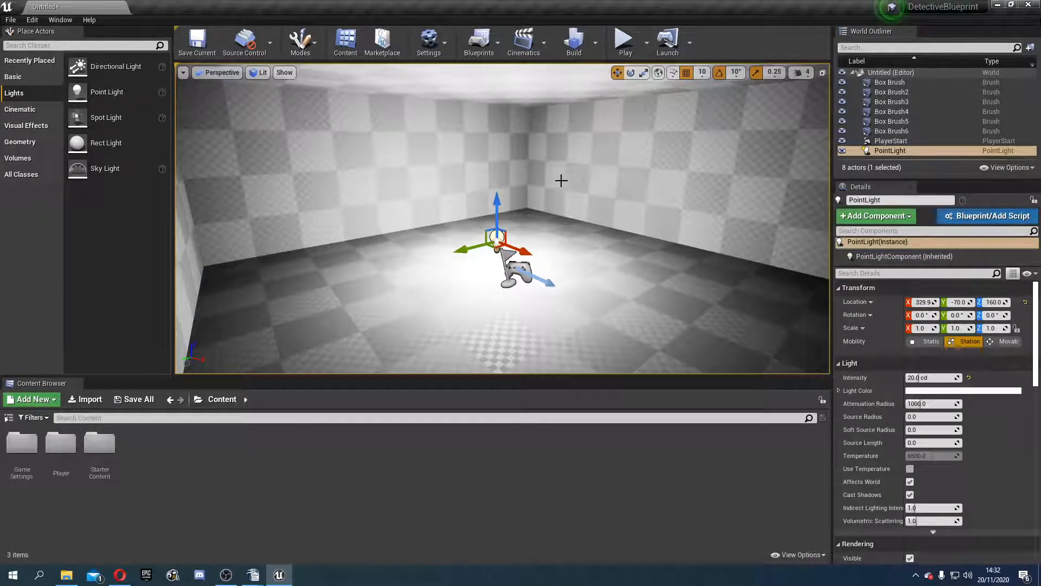
- Browse the StarterContent props, apply the M_Brick_Clay_New material to the floor, and return to the Content folder
double_click(99, 444)
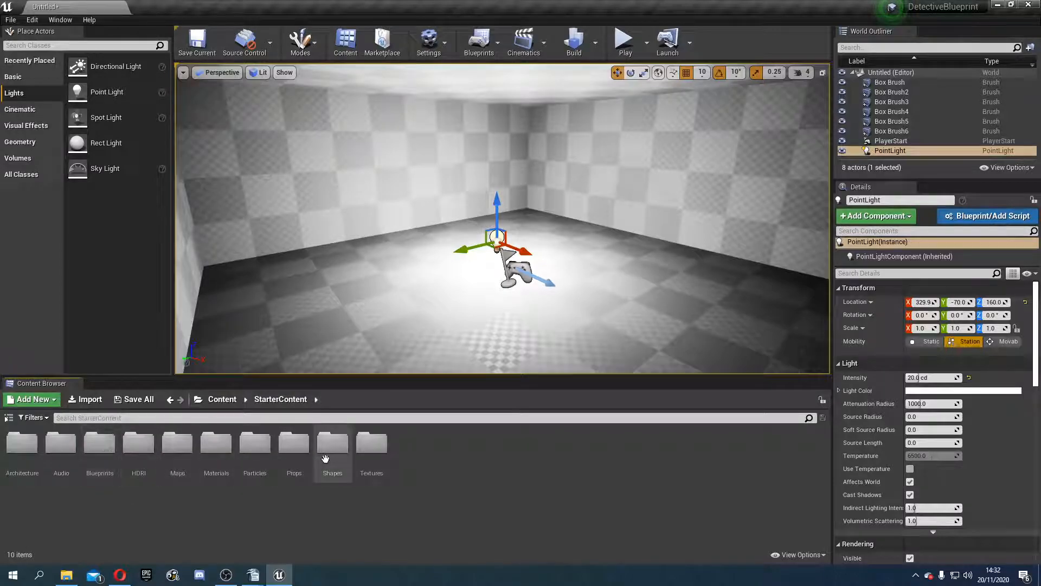
double_click(295, 444)
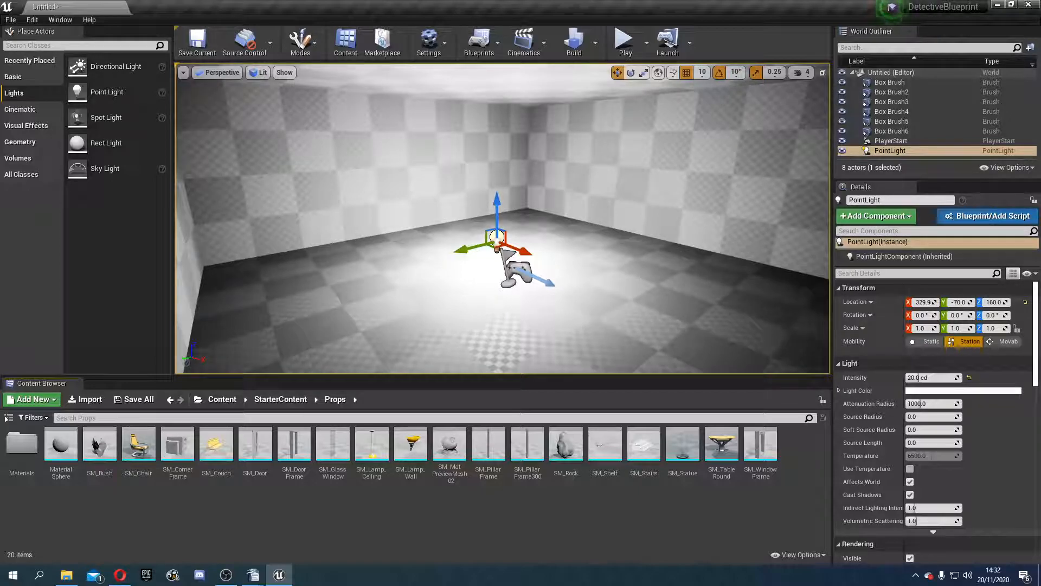
left_click(281, 399)
double_click(218, 448)
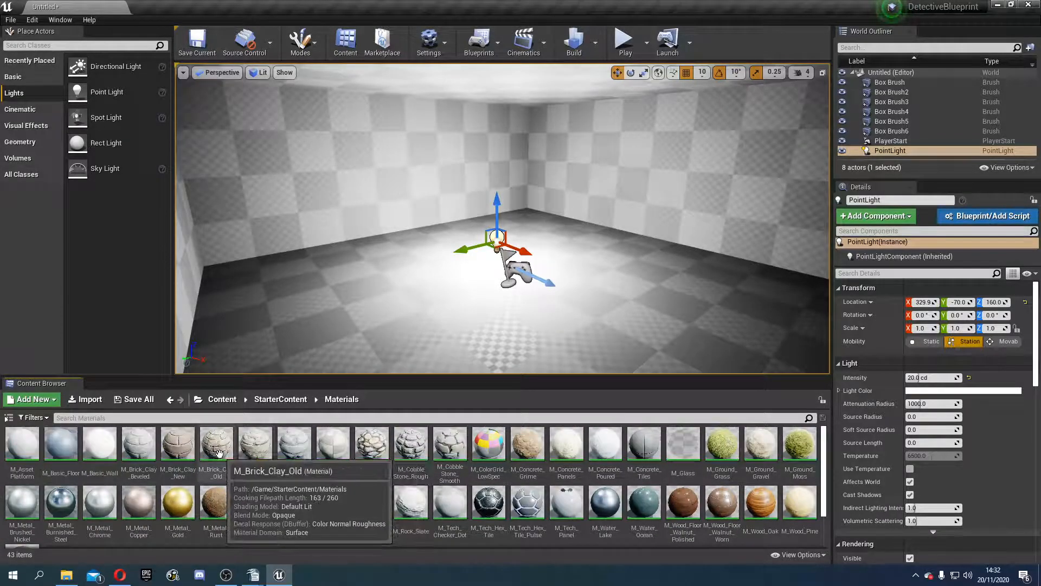
left_click_drag(178, 445, 355, 339)
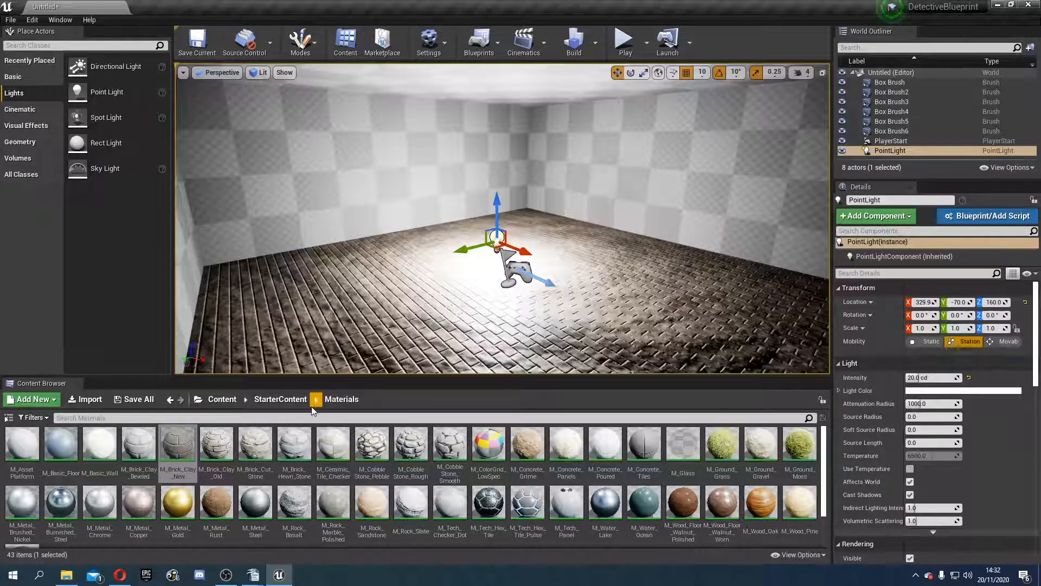
left_click(278, 400)
left_click(224, 400)
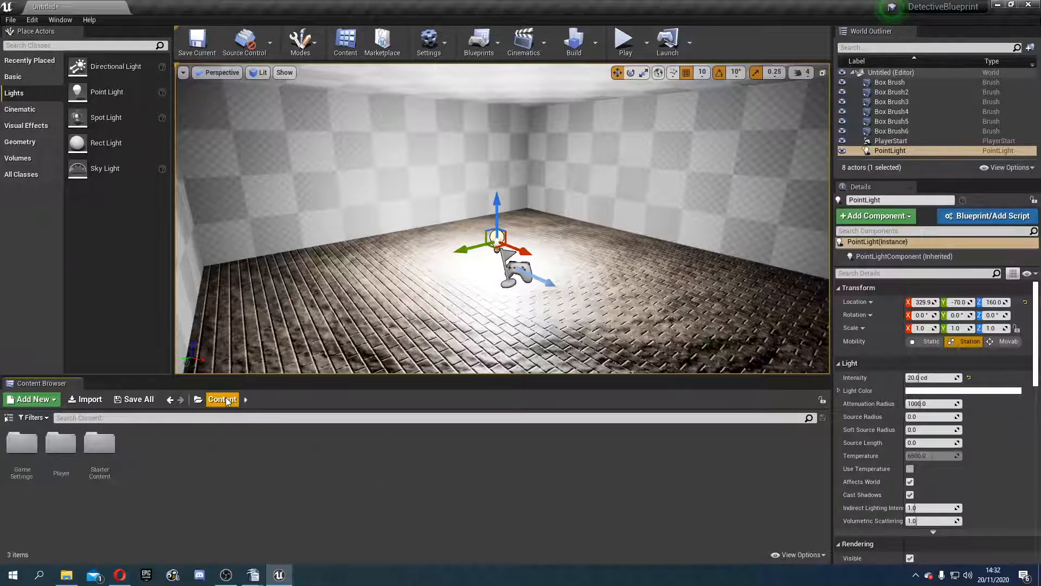